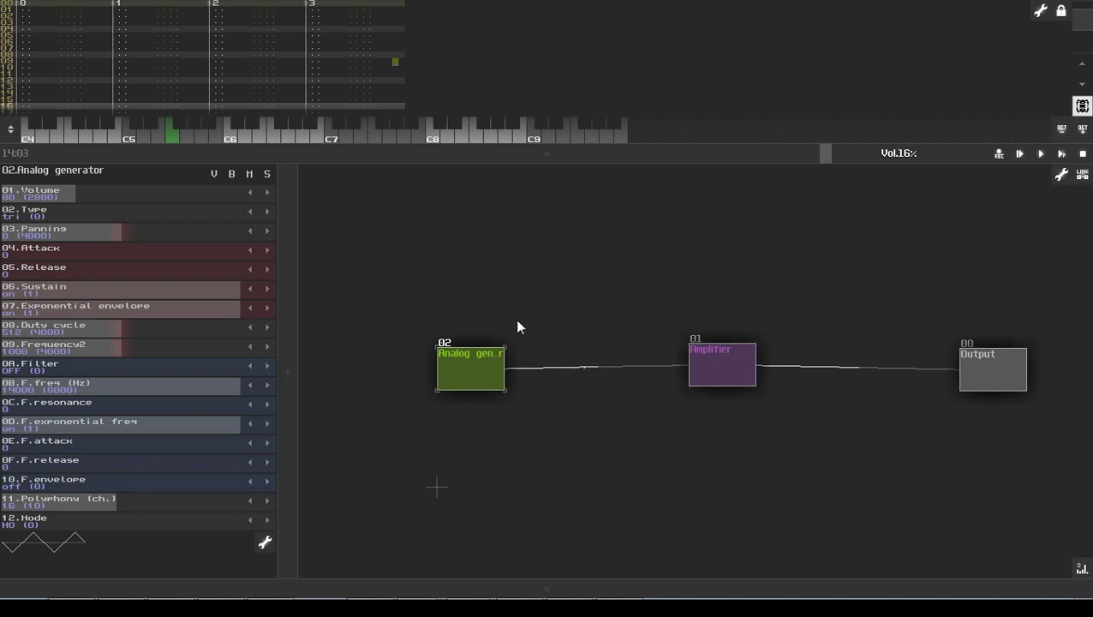
Move the Analog generator up-left, then pan the module layout to the right.
mouse_move(483, 368)
left_mouse_down()
mouse_move(477, 350)
mouse_move(451, 402)
mouse_move(456, 373)
mouse_move(475, 354)
left_mouse_up()
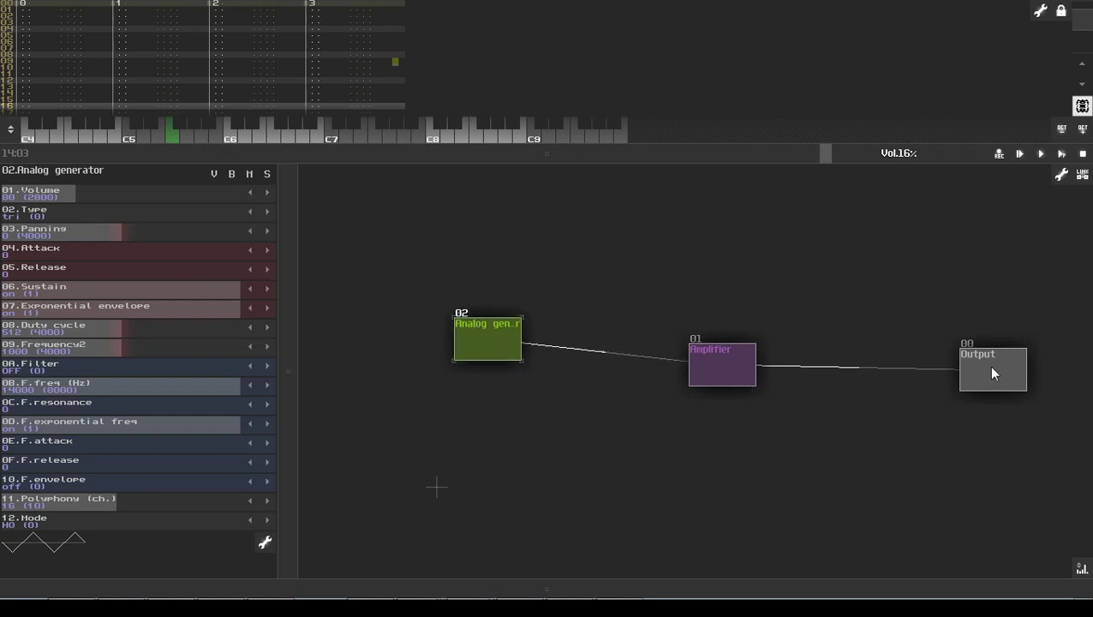
left_click_drag(357, 377, 390, 376)
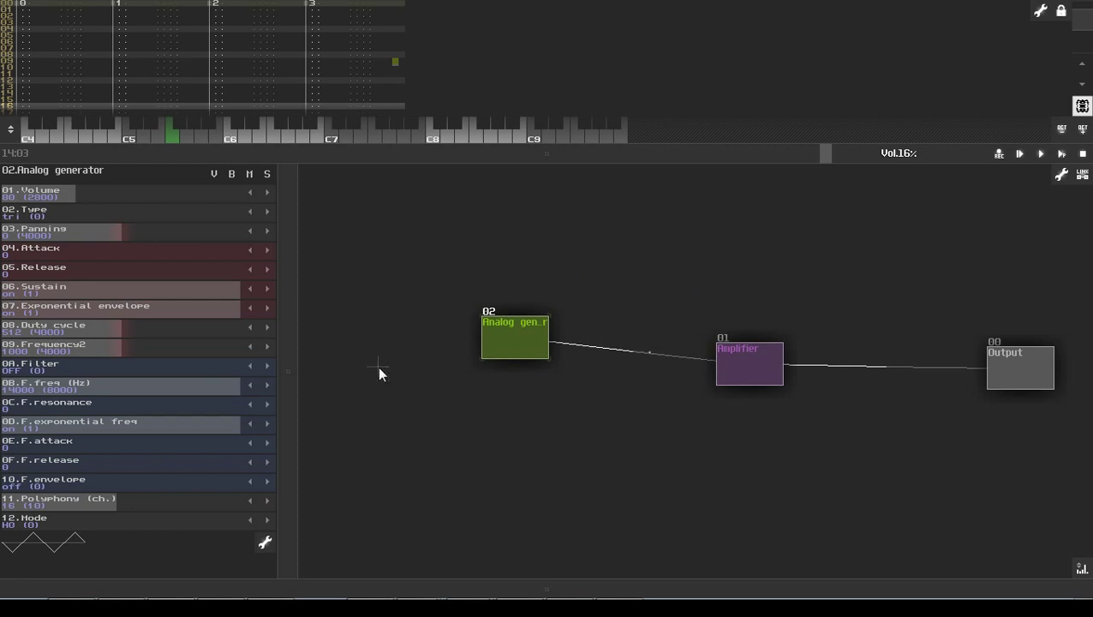
Add a MultiSynth module and link it into the Analog generator.
double_click(378, 367)
left_click(462, 456)
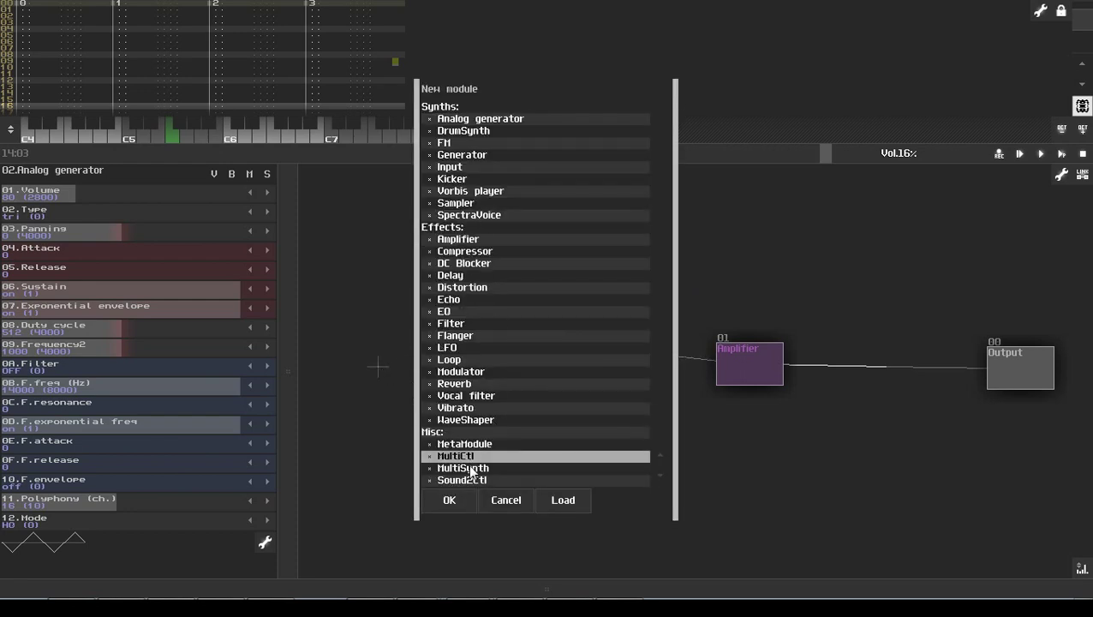
double_click(462, 468)
left_click_drag(398, 385, 501, 340)
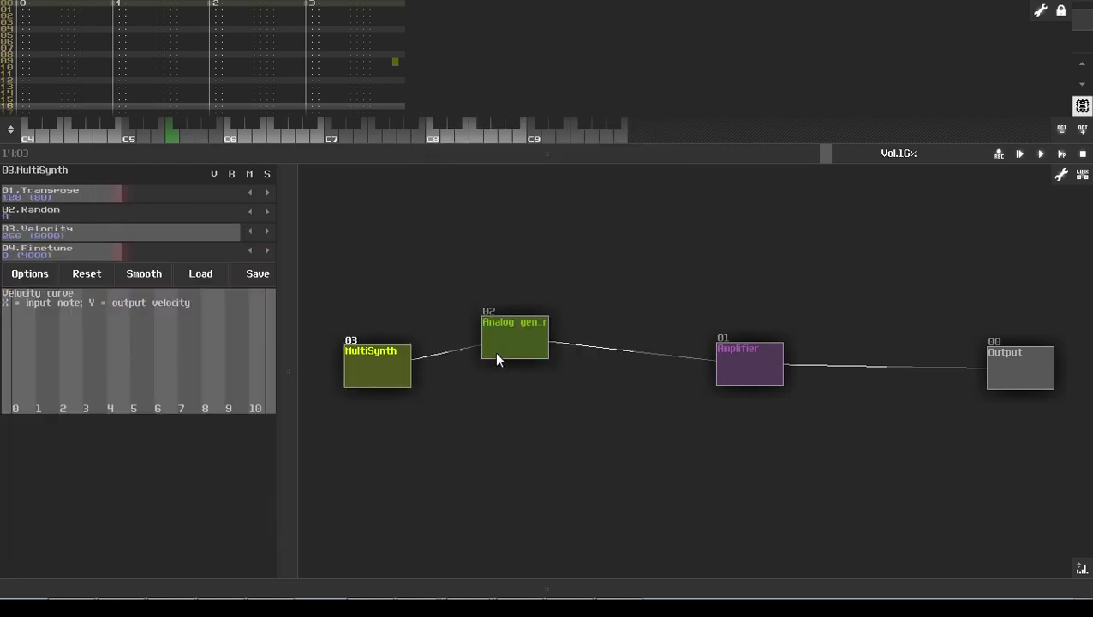
left_click(493, 358)
Rename the MultiSynth module to 'Input' in its module properties.
double_click(372, 351)
left_click(520, 240)
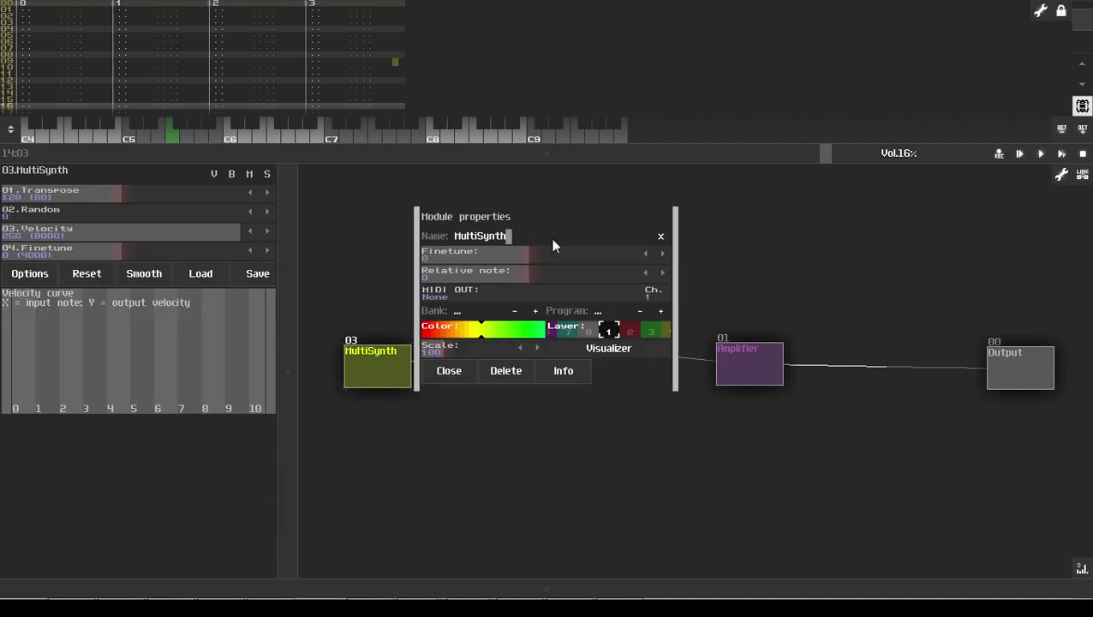
left_click(619, 454)
key("BackSpace")
key("BackSpace")
key("BackSpace")
key("BackSpace")
key("BackSpace")
key("BackSpace")
key("BackSpace")
key("BackSpace")
key("BackSpace")
key("BackSpace")
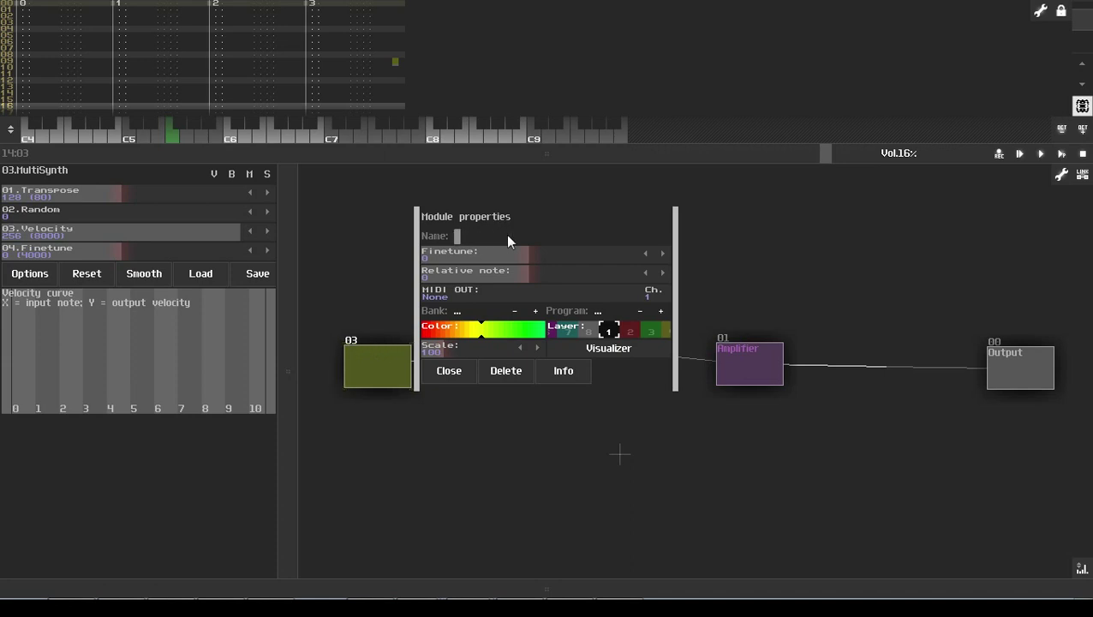
type("Input")
key("BackSpace")
key("BackSpace")
key("BackSpace")
type("put")
left_click(431, 380)
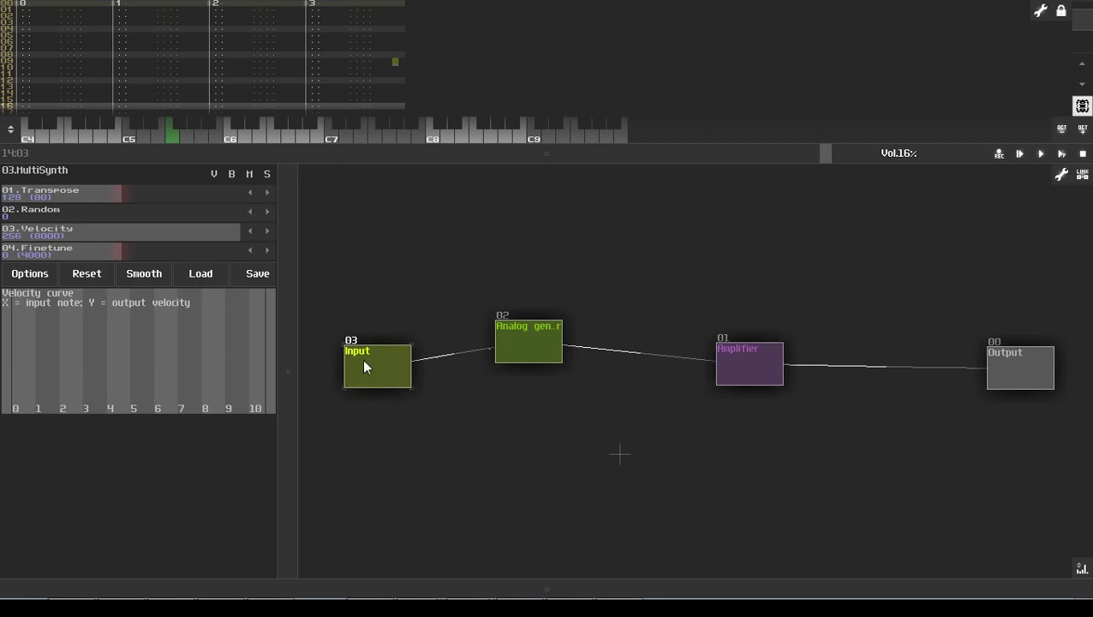
Play a few test notes on the piano strip to hear the triangle synth.
left_click(185, 135)
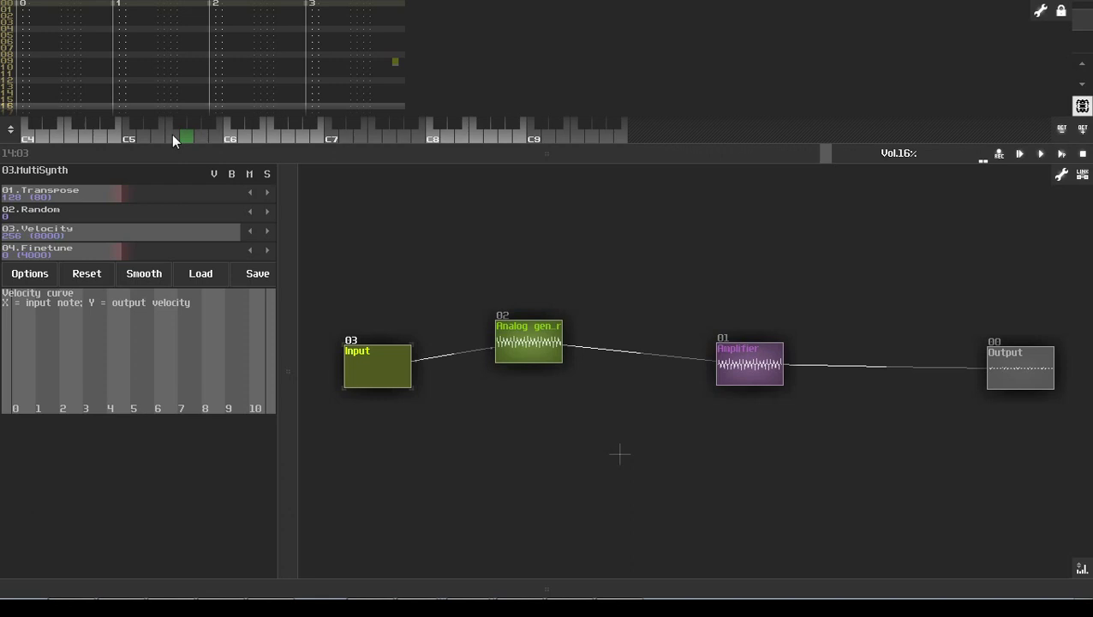
left_click(171, 135)
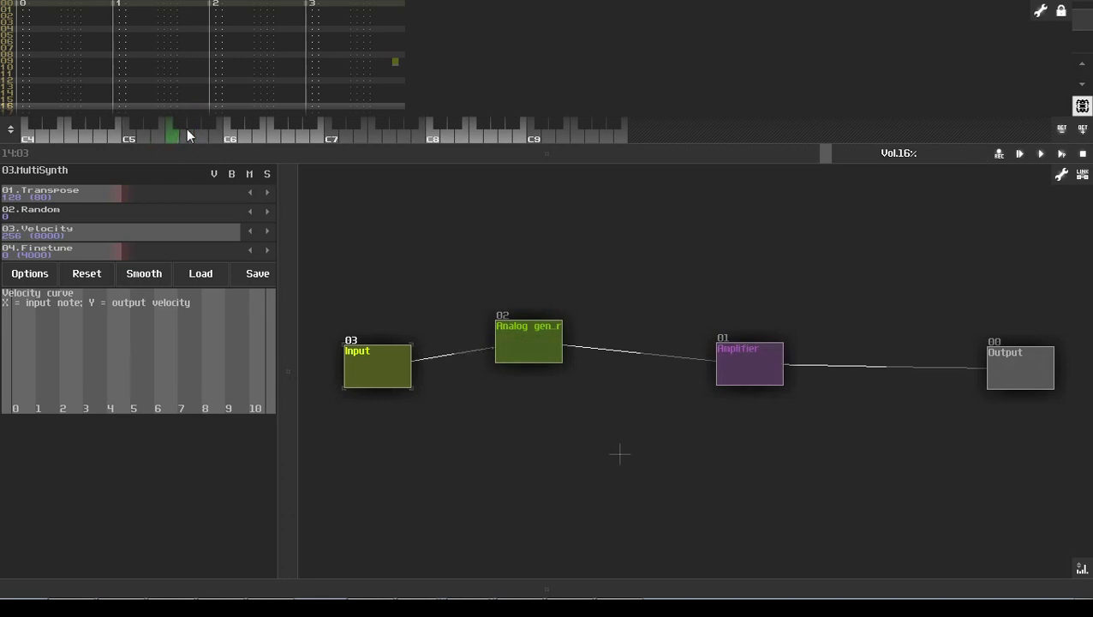
left_click(168, 137)
Duplicate the Analog generator with Ctrl+D and wire Input → new generator → Amplifier.
left_click_drag(507, 349, 509, 319)
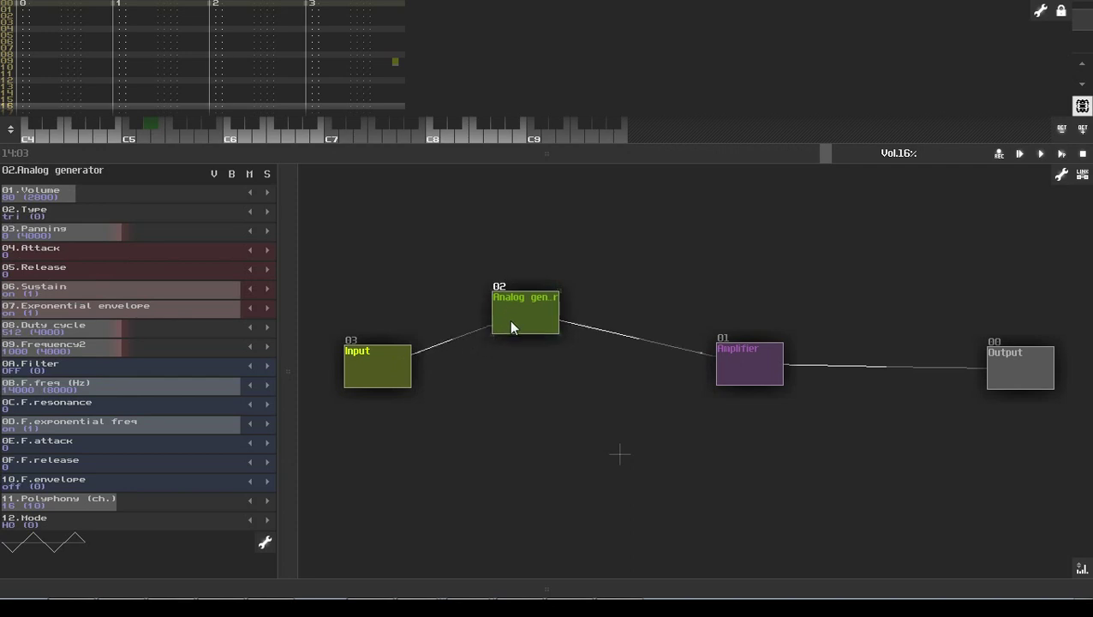
key("ctrl+d")
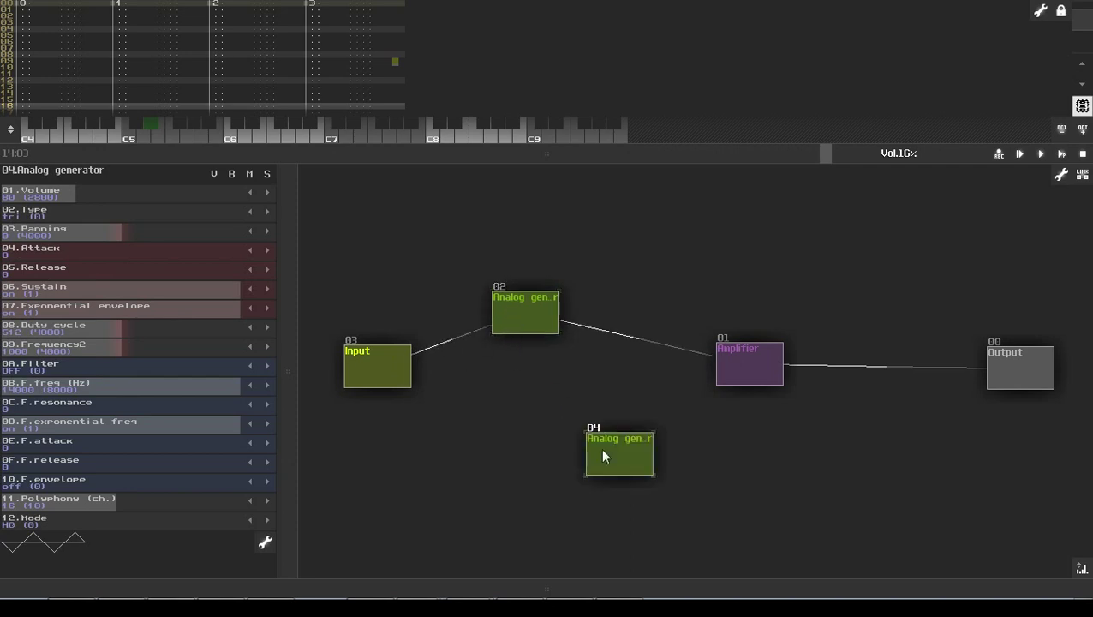
left_click_drag(602, 456, 463, 413)
left_click_drag(407, 382, 737, 368)
left_click_drag(499, 416, 557, 407)
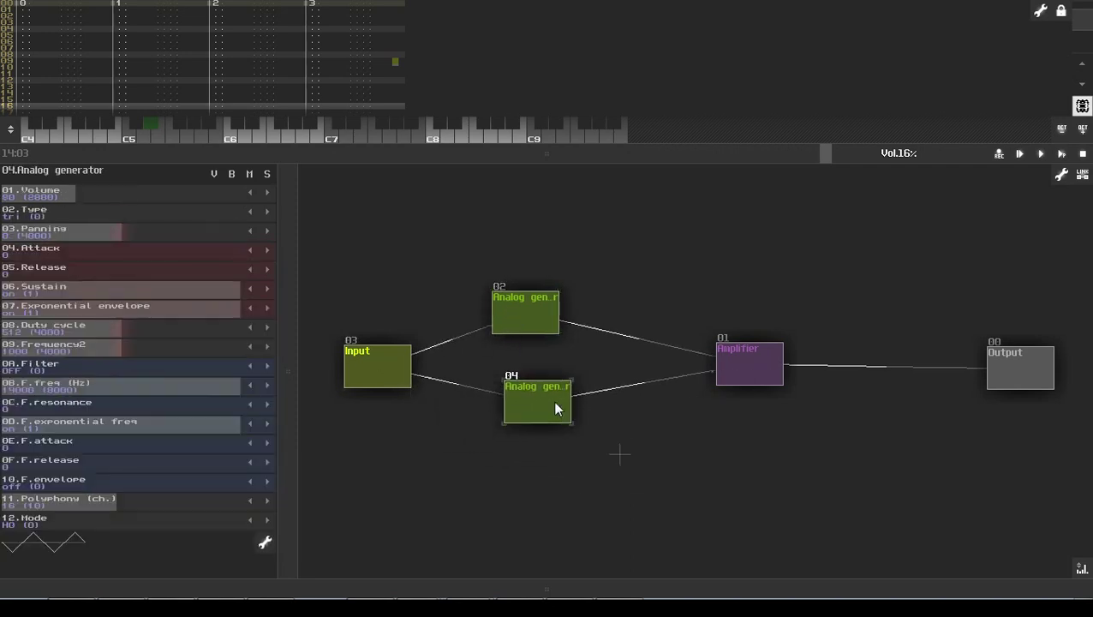
Set the new generator's waveform to saw and its relative note to -11.
left_click(267, 213)
left_click(268, 212)
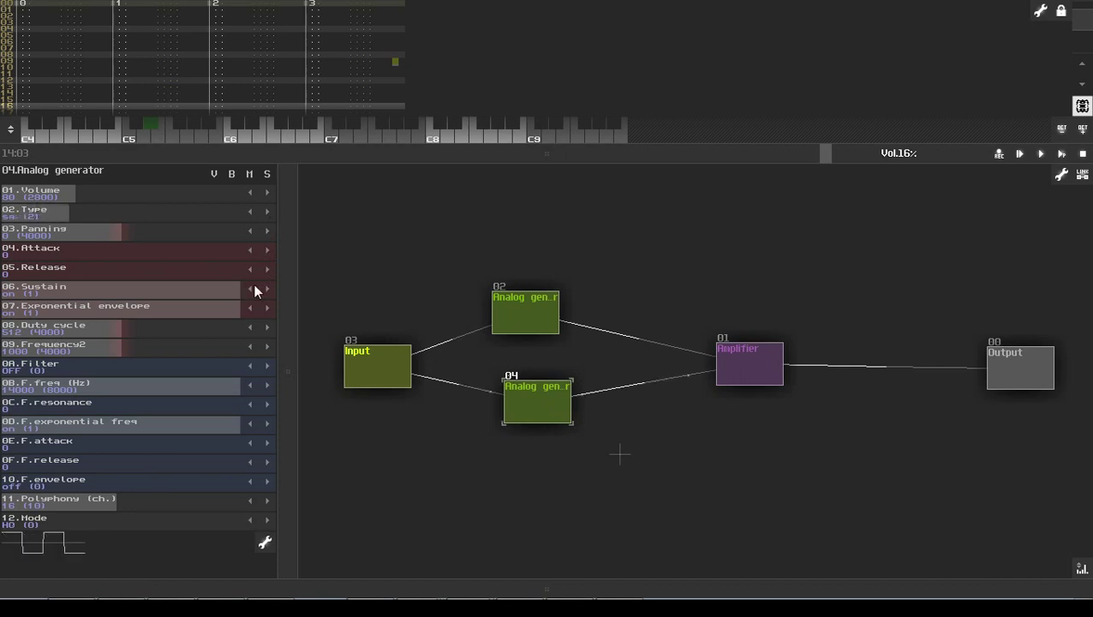
double_click(524, 390)
left_click_drag(526, 282, 523, 281)
left_click(642, 272)
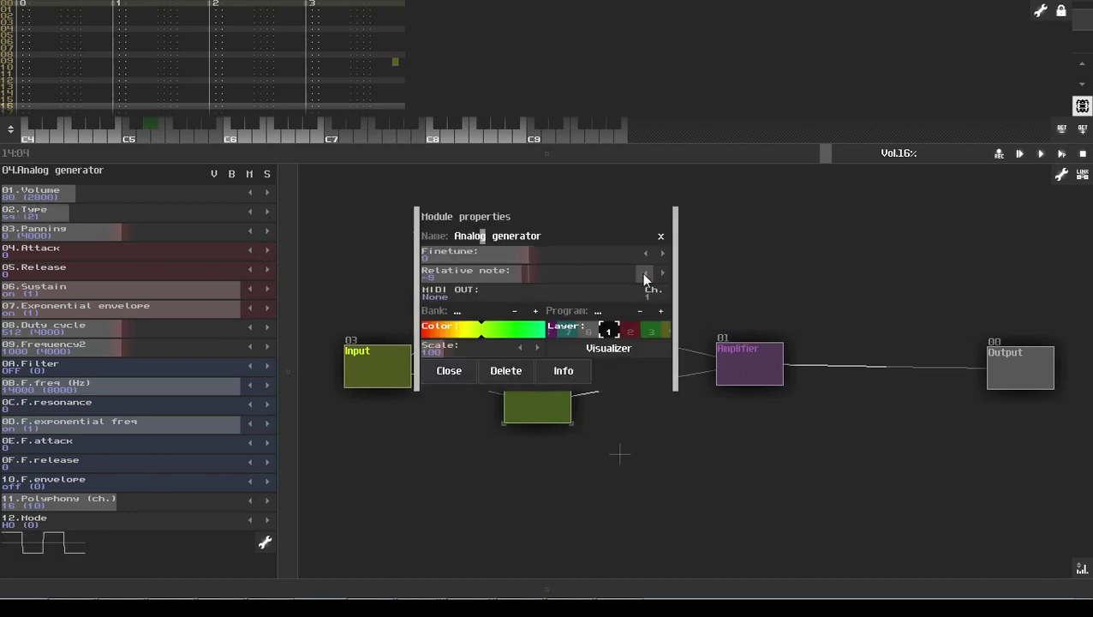
left_click(463, 372)
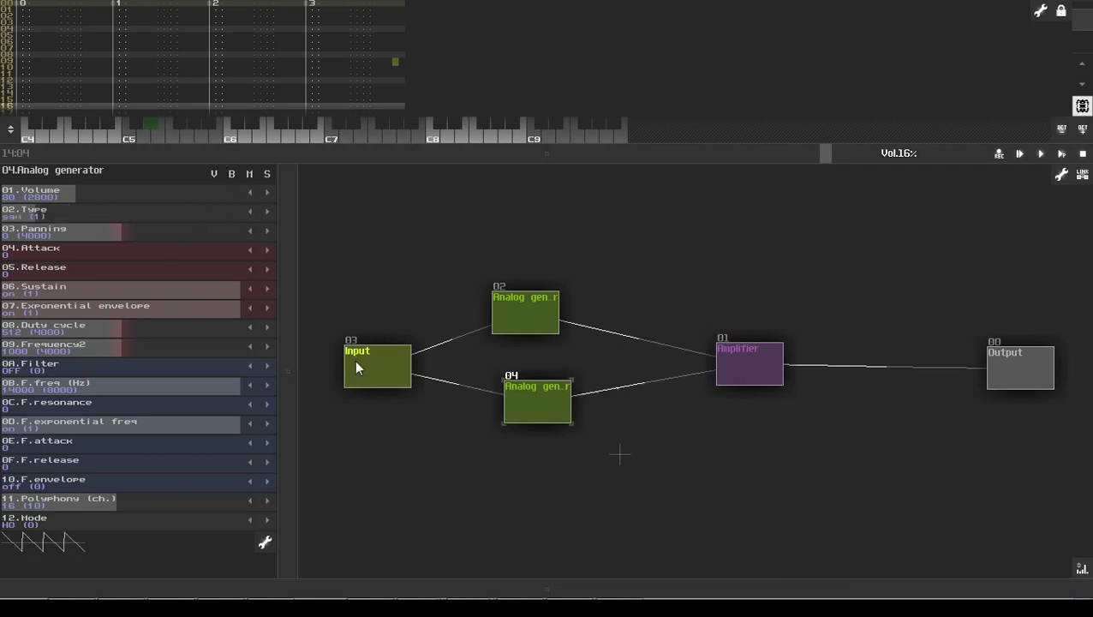
Select Input, play test notes up to C5, and tidy the two generators' positions.
left_click(354, 360)
left_click(155, 133)
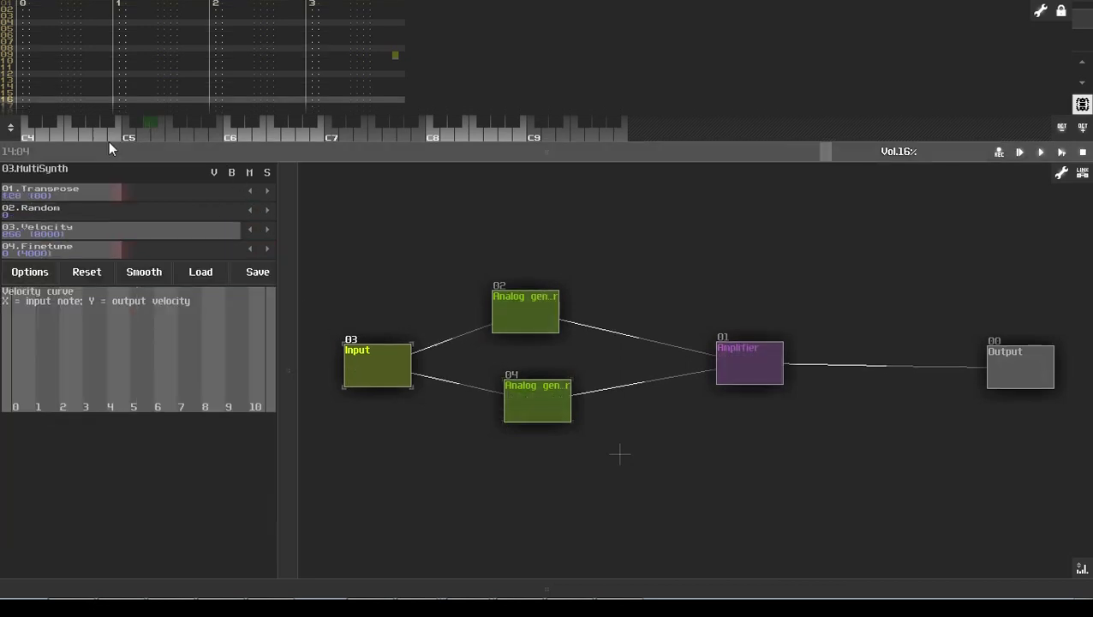
left_click(110, 138)
left_click(135, 124)
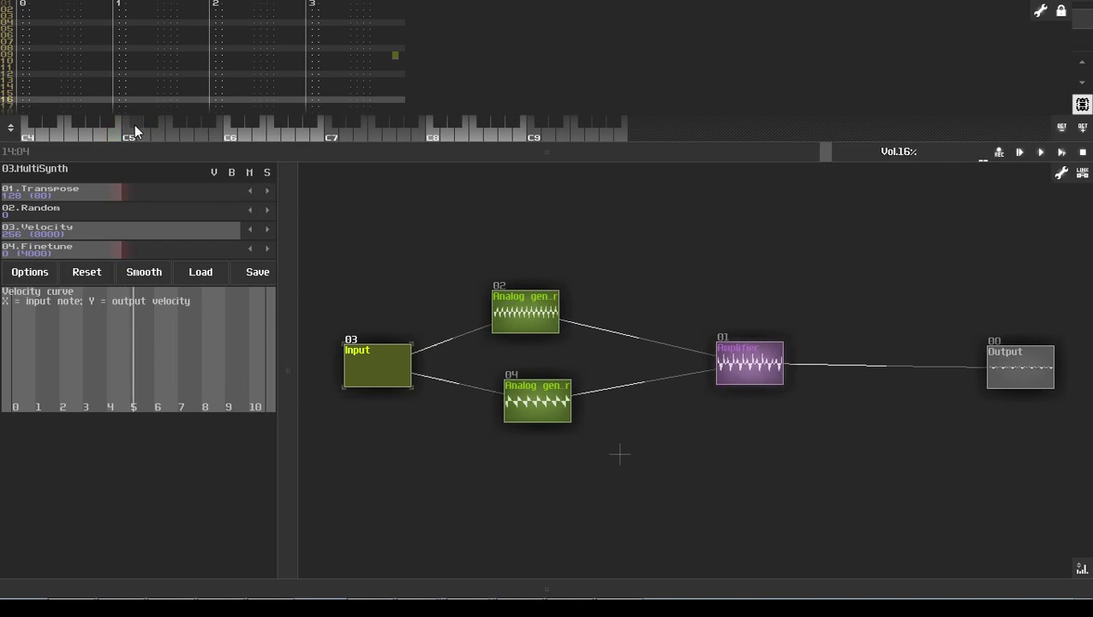
left_click_drag(524, 326, 538, 331)
left_click_drag(537, 409, 540, 428)
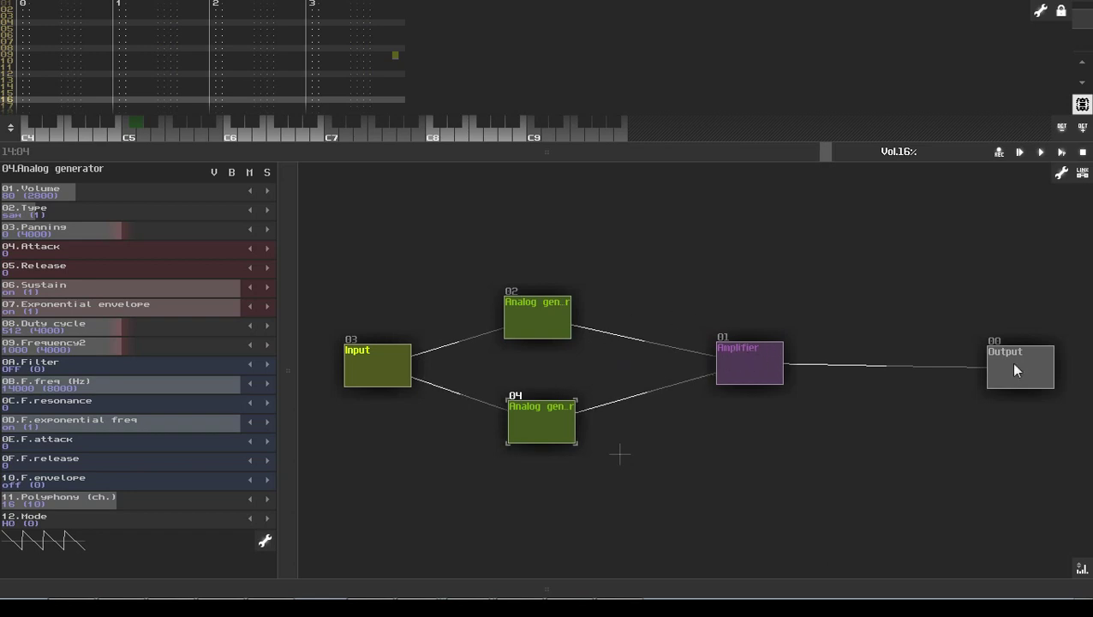
Save the song as ExampleSynth, going up three folders to the SunVox folder.
left_click(1040, 12)
left_click(1019, 50)
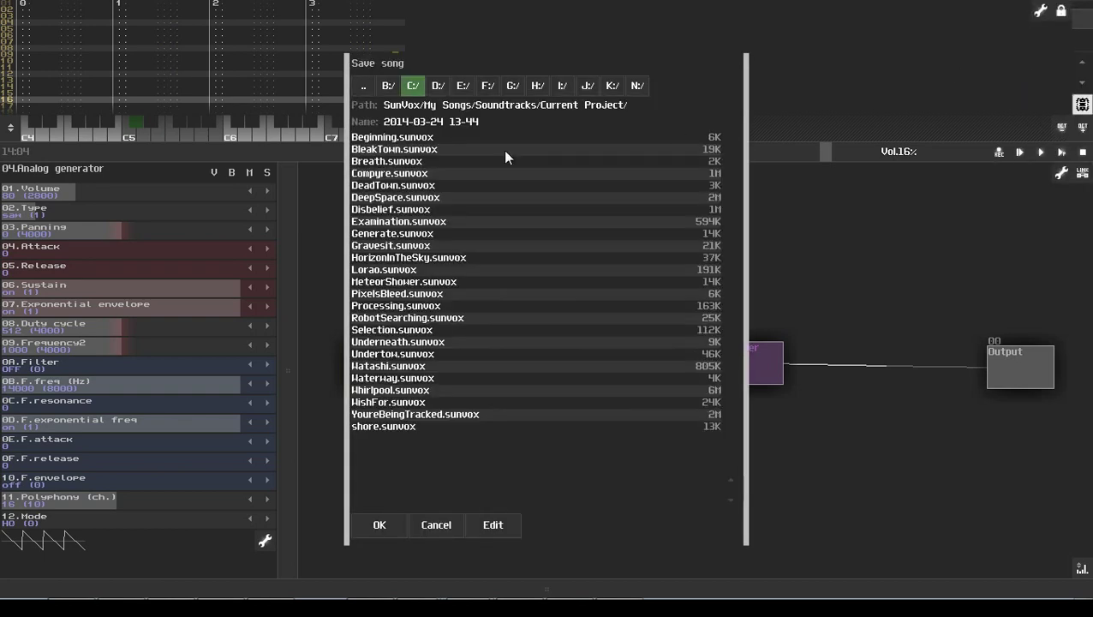
left_click(362, 89)
left_click(361, 89)
left_click(361, 89)
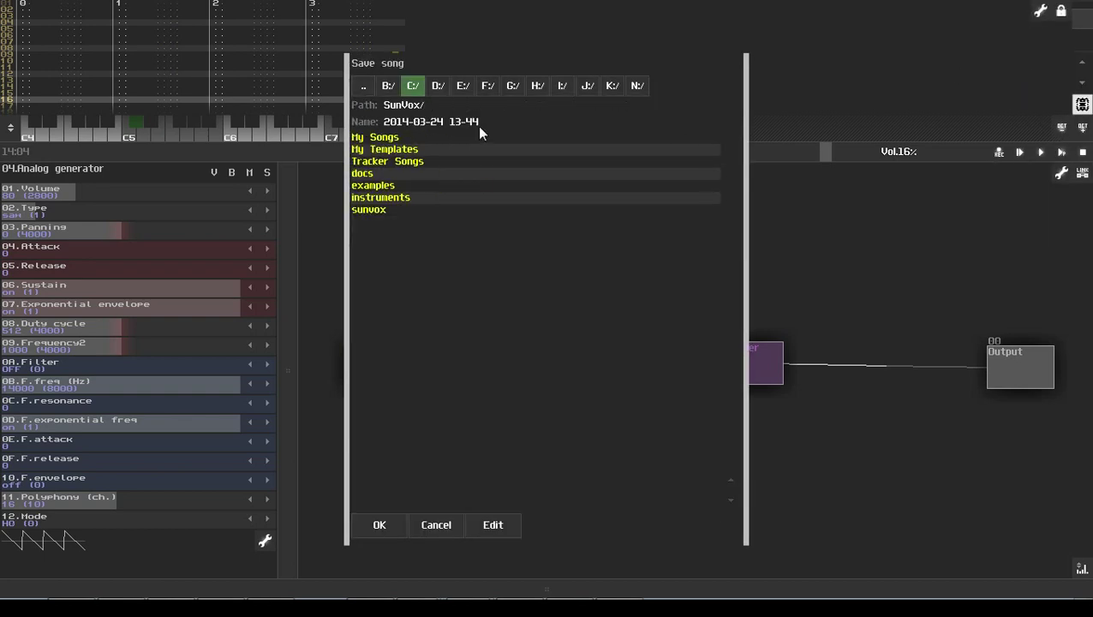
left_click(477, 126)
left_click(731, 123)
type("ExampleSynth")
key("Return")
left_click(370, 524)
Start a new song, confirm clearing everything, and create a MetaModule.
left_click(1041, 12)
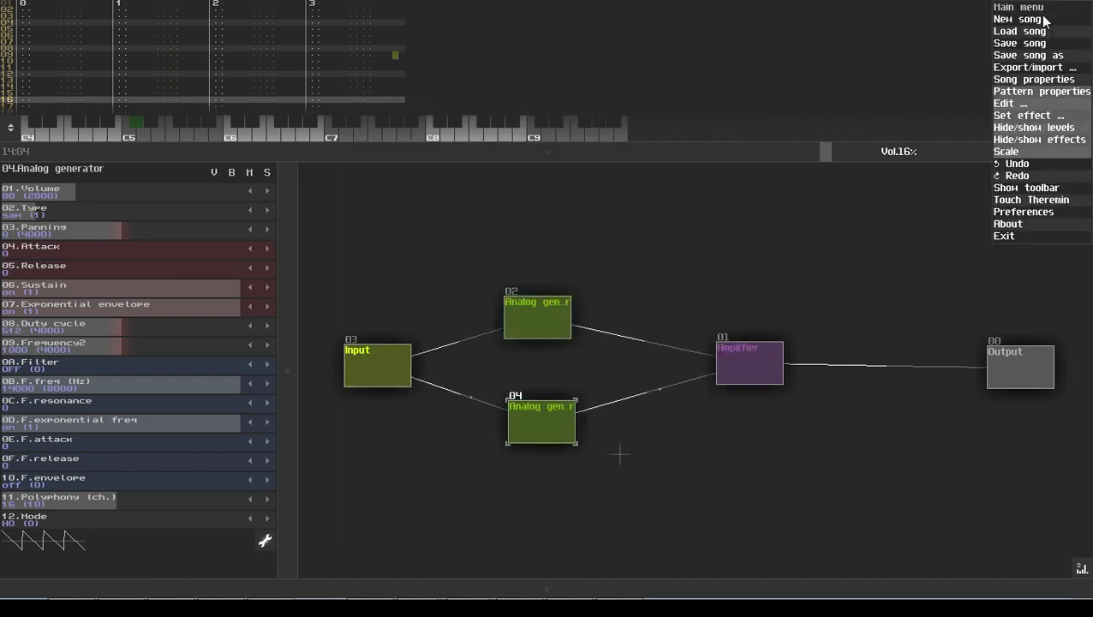
left_click(1042, 22)
left_click(448, 303)
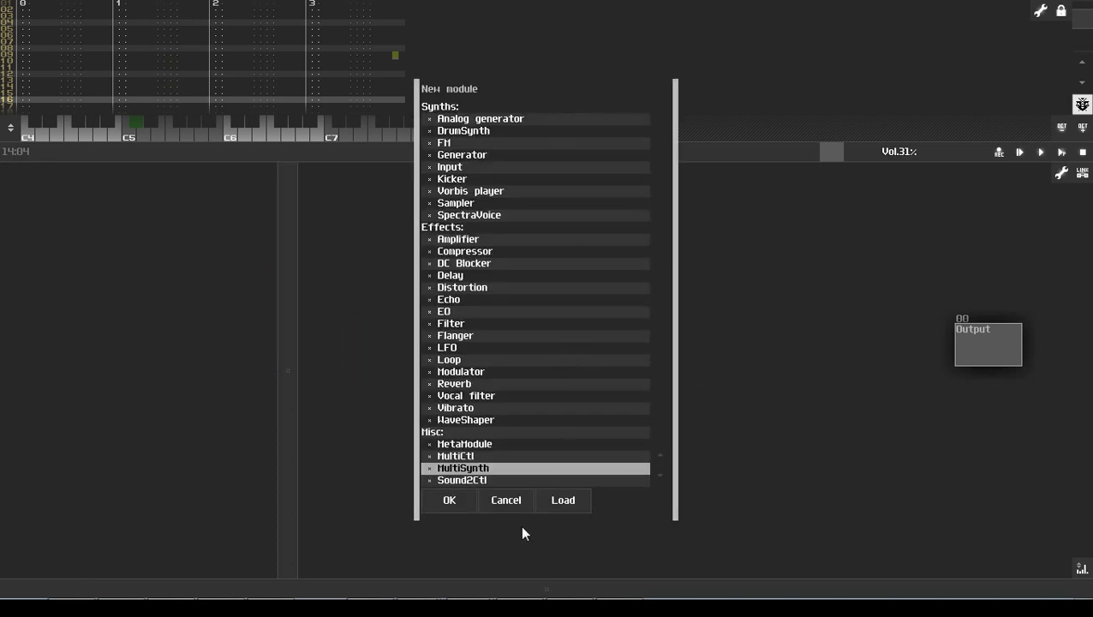
left_click(475, 445)
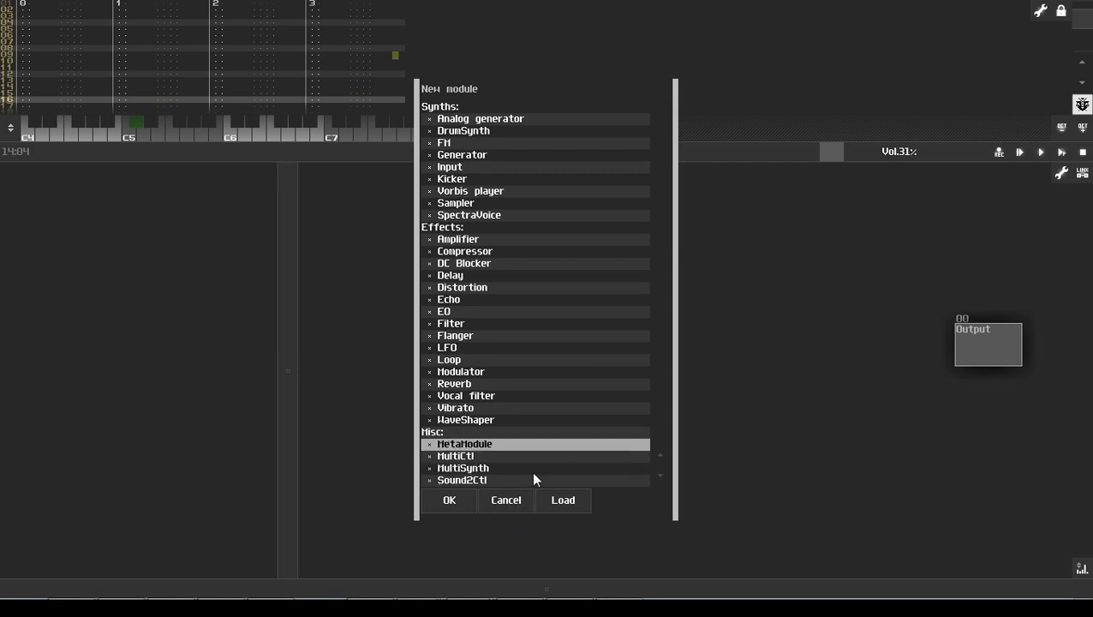
left_click(448, 503)
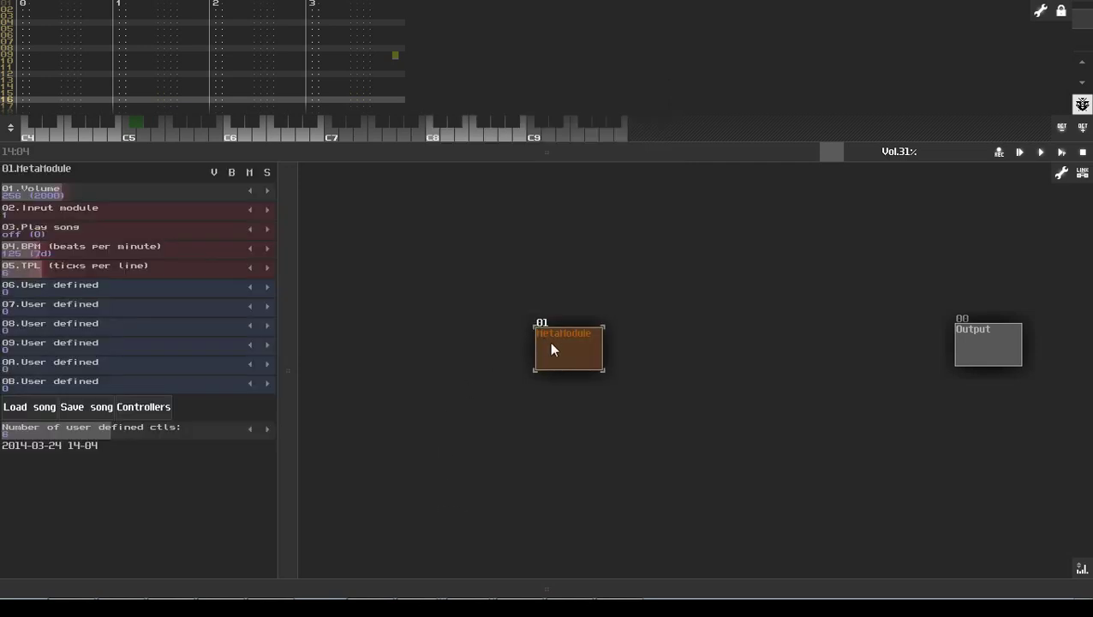
Load ExampleSynth.sunvox from the SunVox folder into the MetaModule, then widen the controller panel.
left_click(38, 411)
left_click(362, 88)
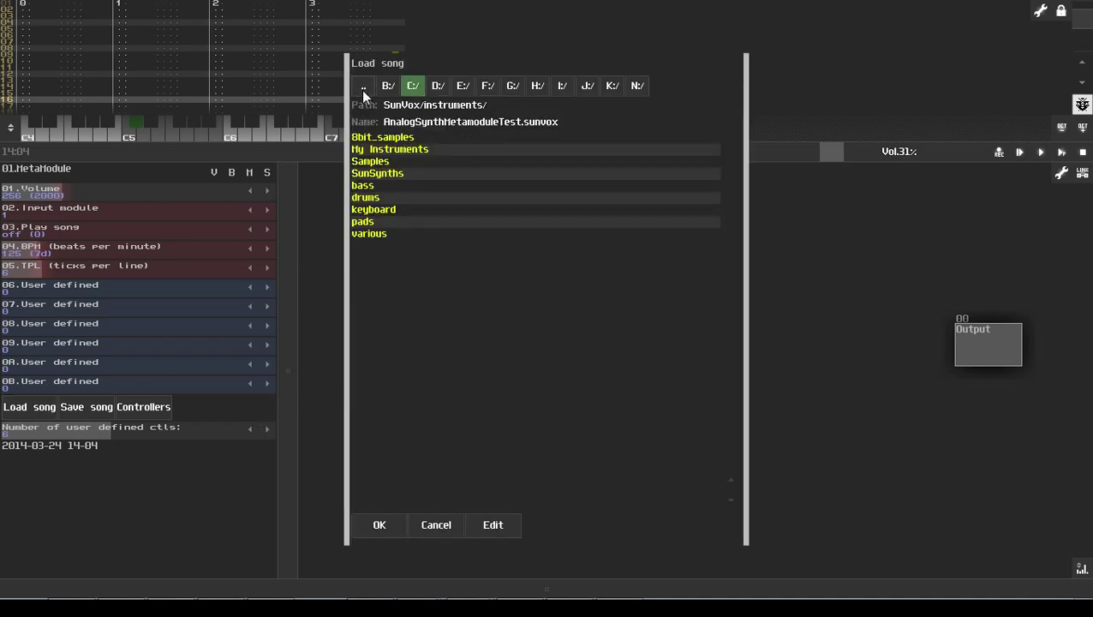
left_click(361, 90)
left_click(386, 221)
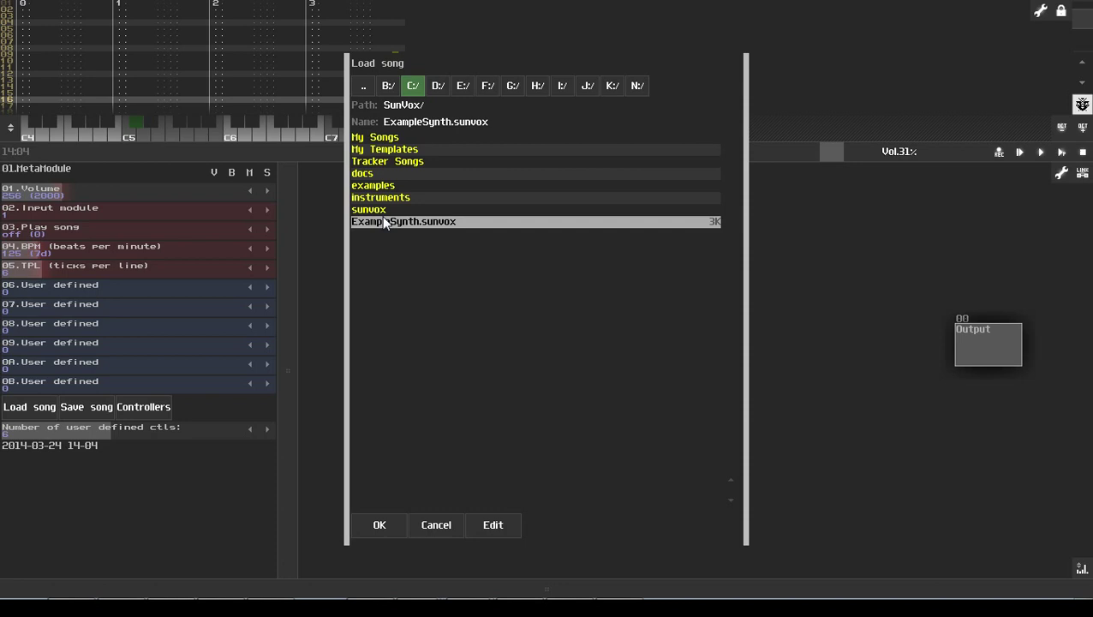
left_click(381, 525)
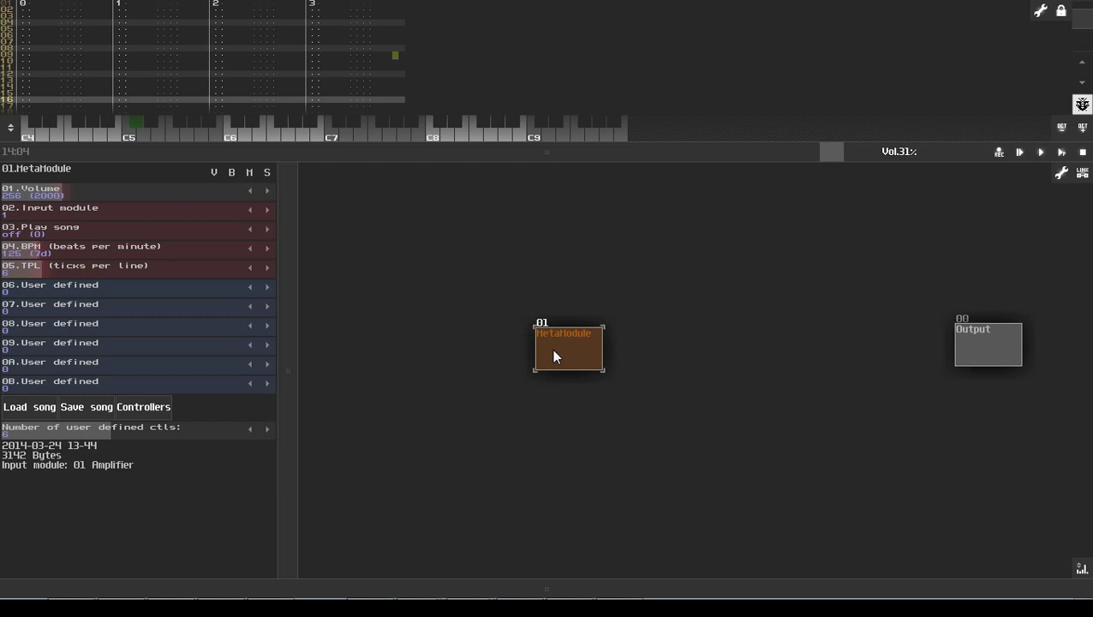
left_click_drag(293, 428, 328, 419)
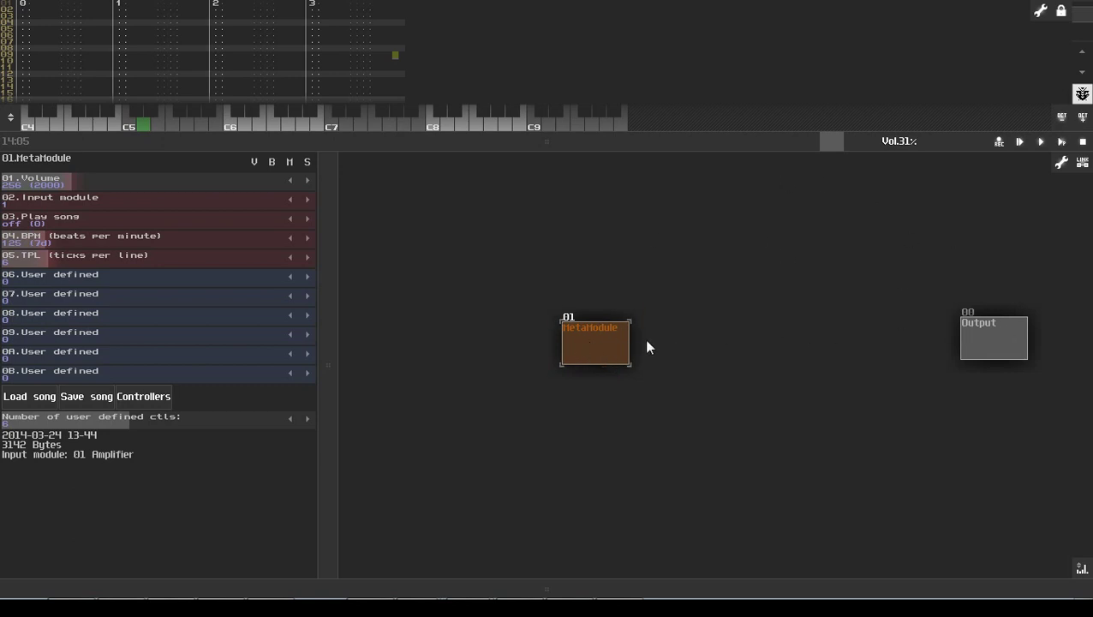
Add an Amplifier module and link the MetaModule into it on the way to Output.
double_click(762, 345)
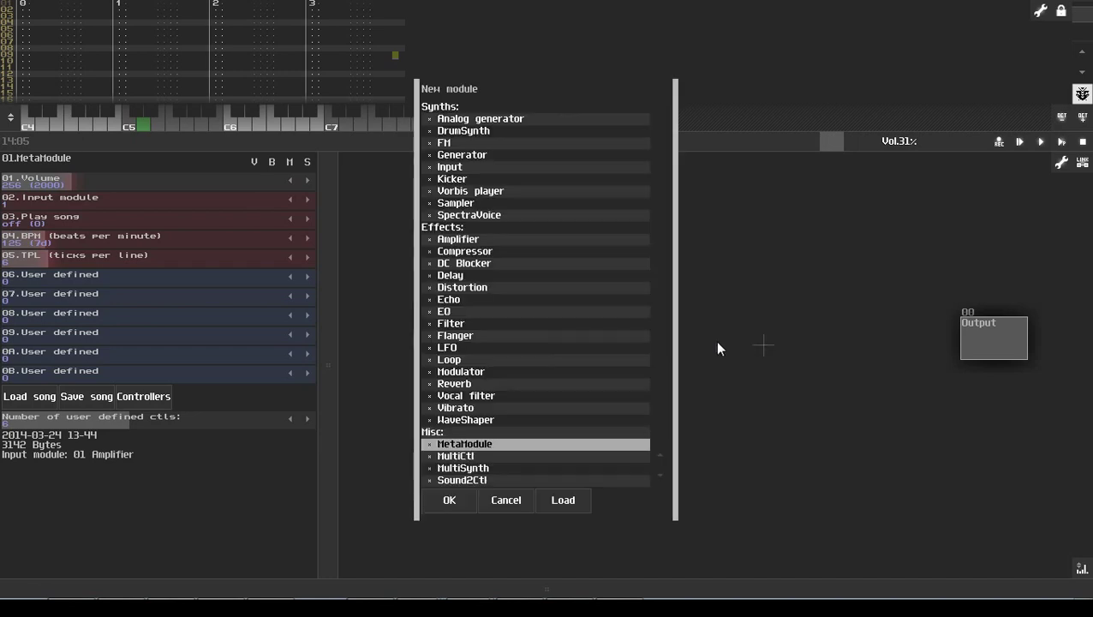
double_click(505, 238)
left_click_drag(621, 346, 993, 341)
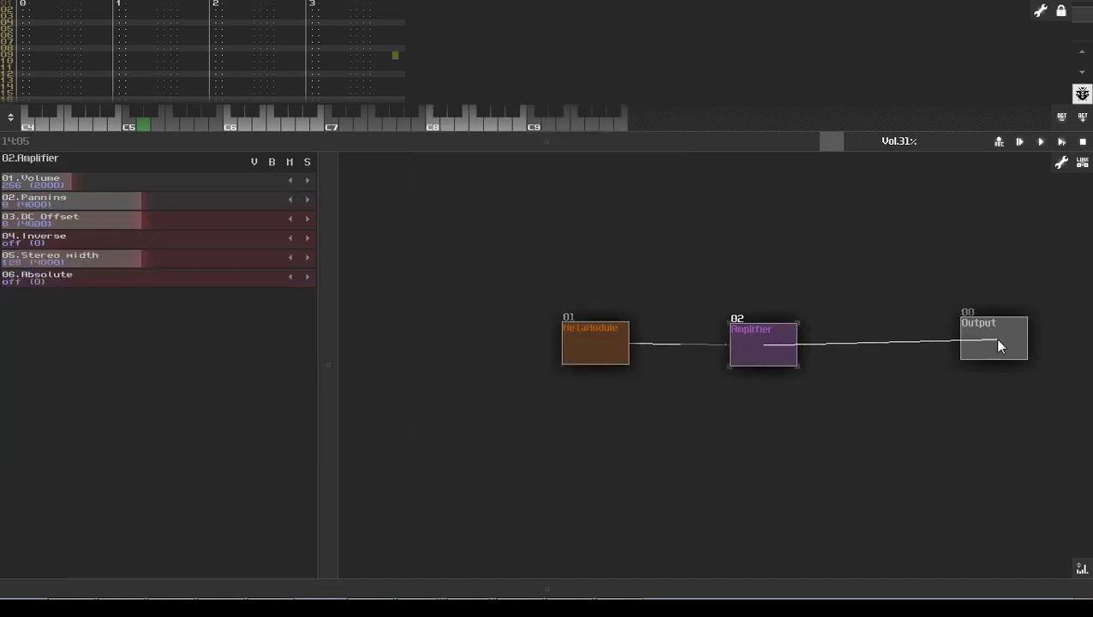
left_click(570, 352)
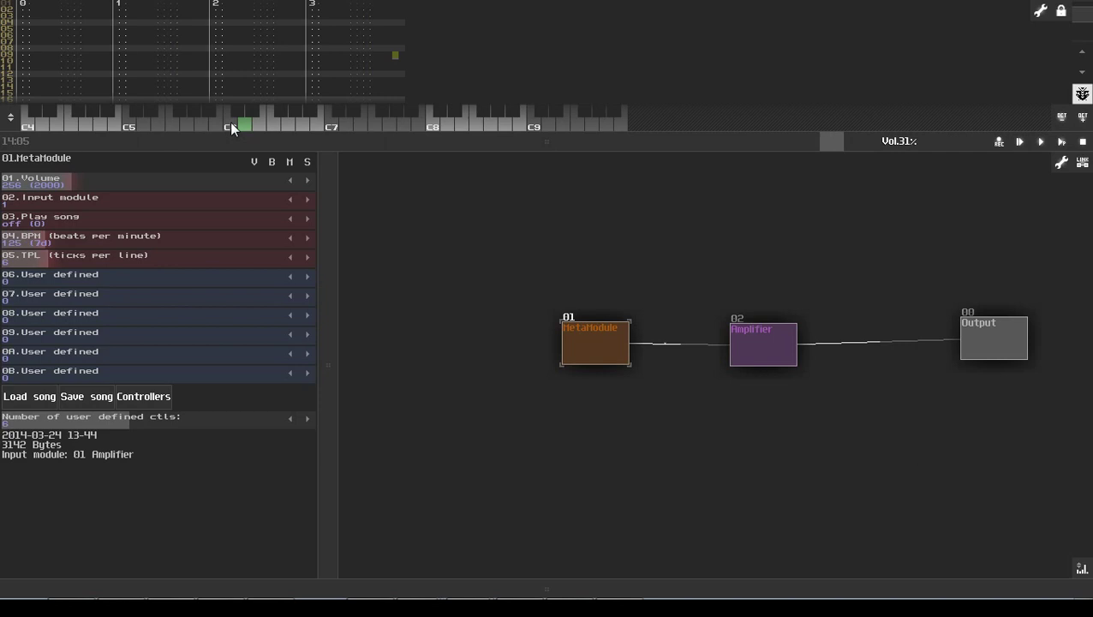
key("m")
Set the MetaModule's input module to 03 Input.
left_click(306, 203)
left_click(305, 202)
left_click(306, 202)
left_click(306, 202)
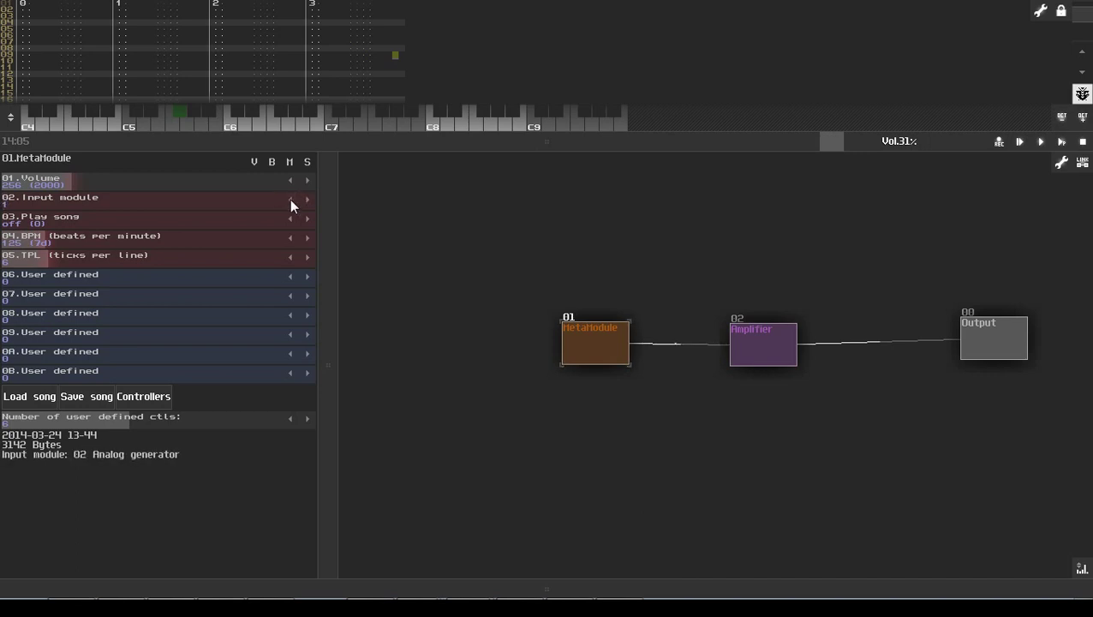
left_click(290, 201)
left_click(306, 200)
left_click(306, 200)
Play test notes around C5, briefly try the next input module, then return to 03 Input.
left_click(147, 121)
left_click(166, 120)
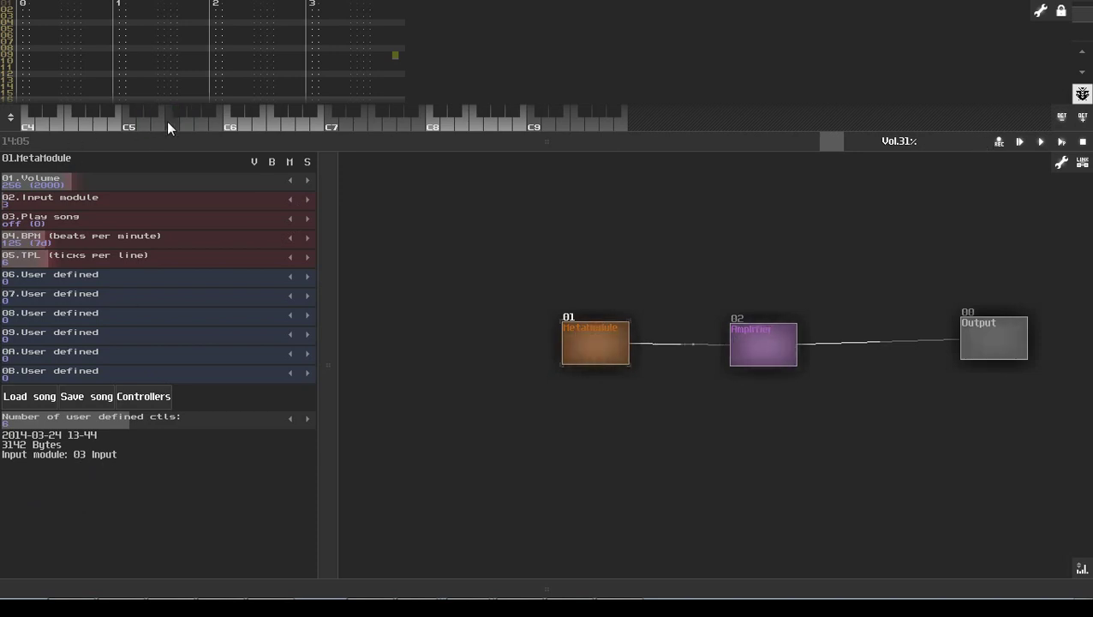
left_click(171, 121)
left_click(189, 113)
left_click(178, 121)
left_click(158, 116)
left_click(150, 112)
left_click(149, 110)
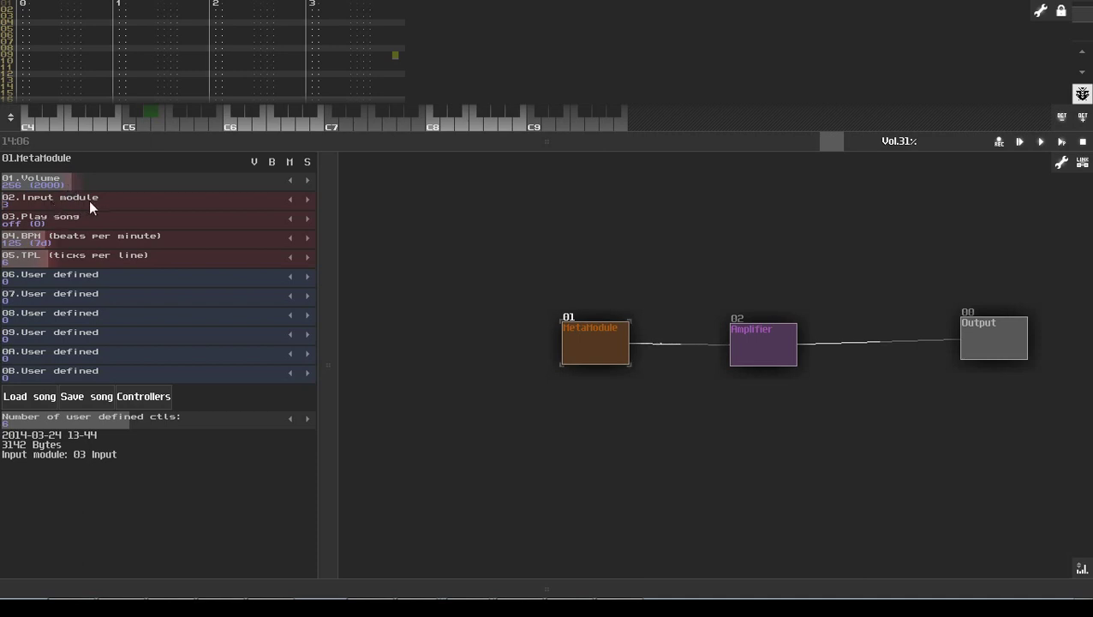
left_click(307, 198)
left_click(290, 199)
Toggle Play song several times, leave it on, and play C4 to test.
left_click(305, 219)
left_click(306, 221)
left_click(300, 220)
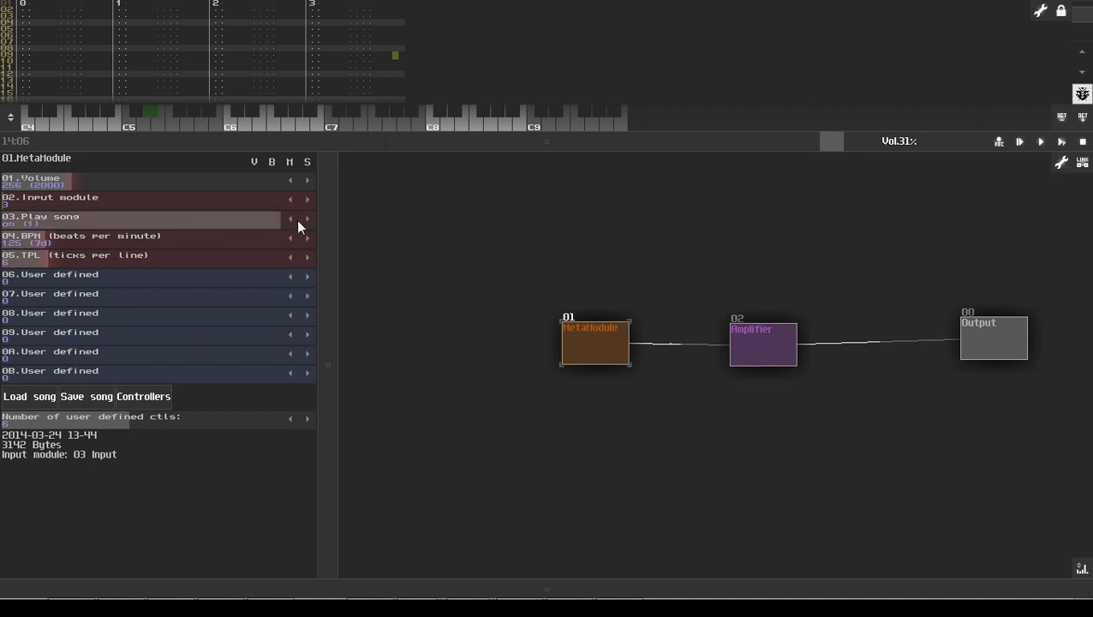
left_click(297, 218)
left_click(297, 219)
left_click(301, 220)
left_click(300, 220)
left_click(301, 220)
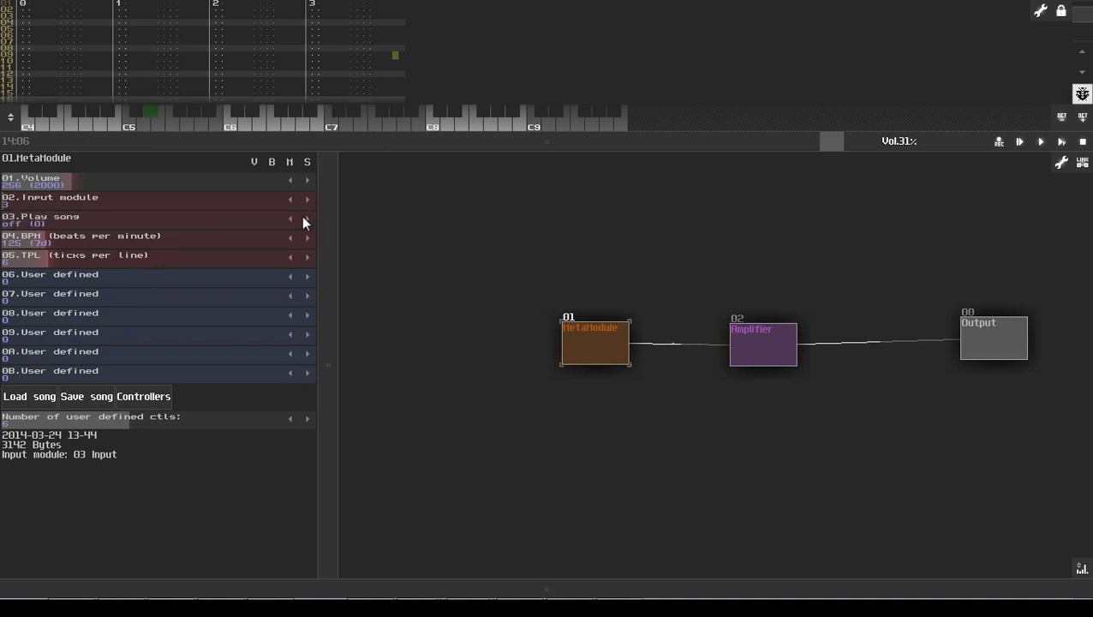
left_click(296, 220)
left_click(289, 220)
left_click(307, 220)
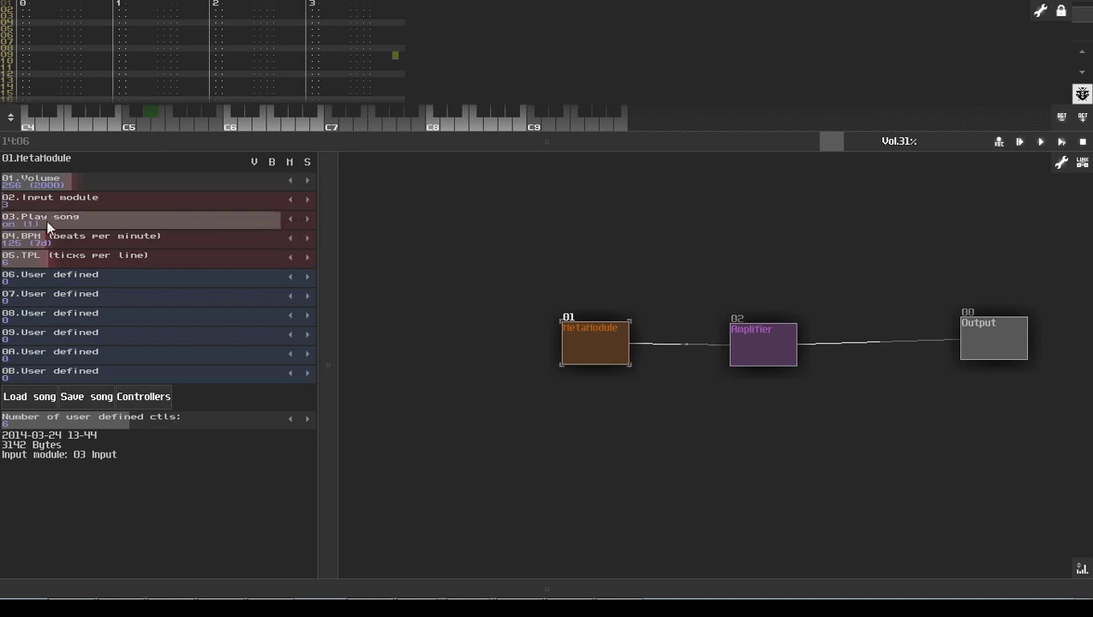
left_click(32, 123)
Push the input module slider to maximum and toggle Play song a few times.
left_click_drag(262, 199, 554, 351)
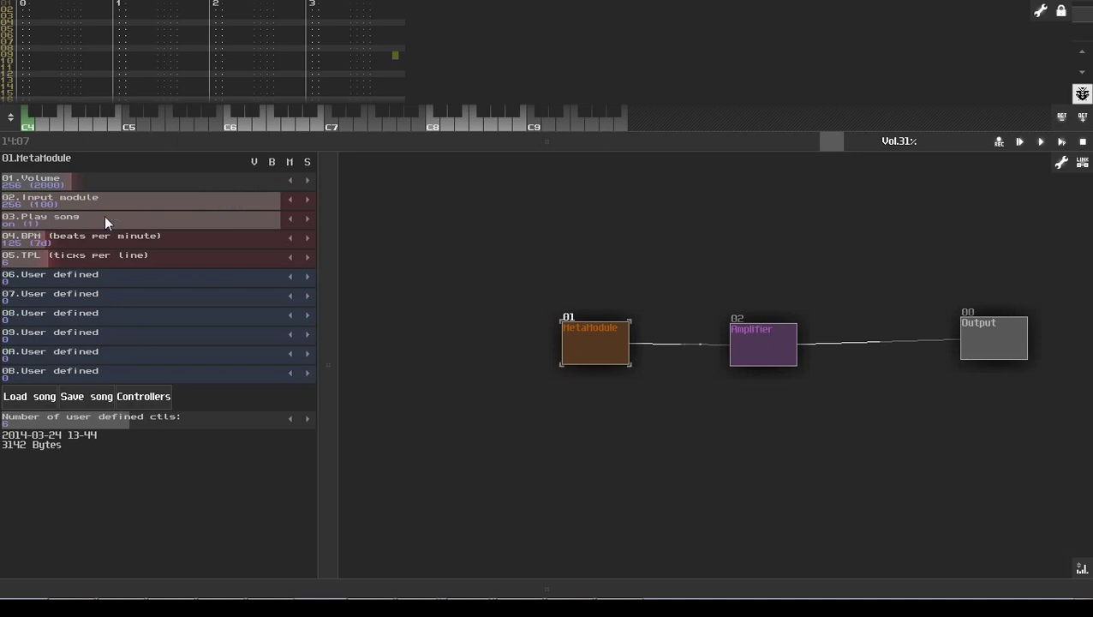
left_click(298, 219)
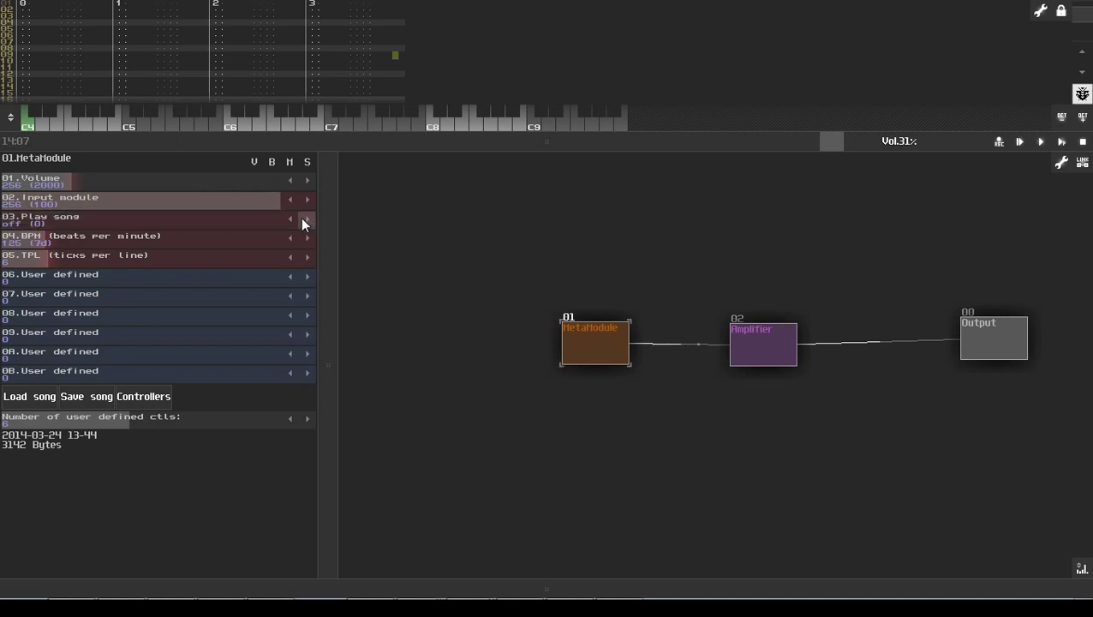
left_click(300, 219)
left_click(299, 219)
left_click(299, 220)
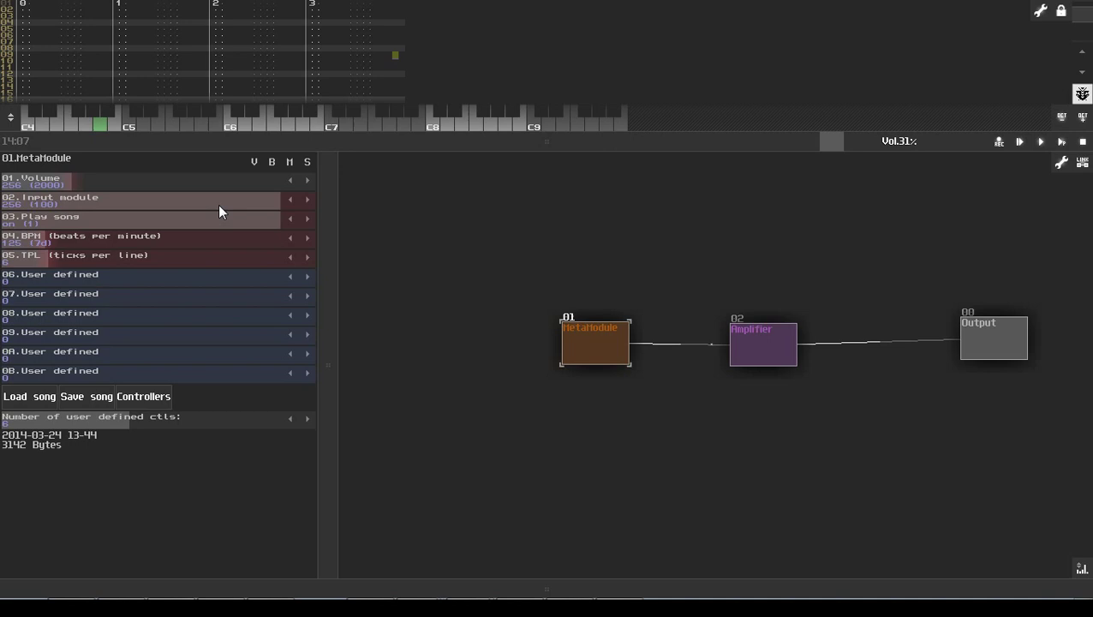
Return the input module to 03 Input and set Play song to off.
left_click_drag(241, 197, 19, 225)
left_click(308, 198)
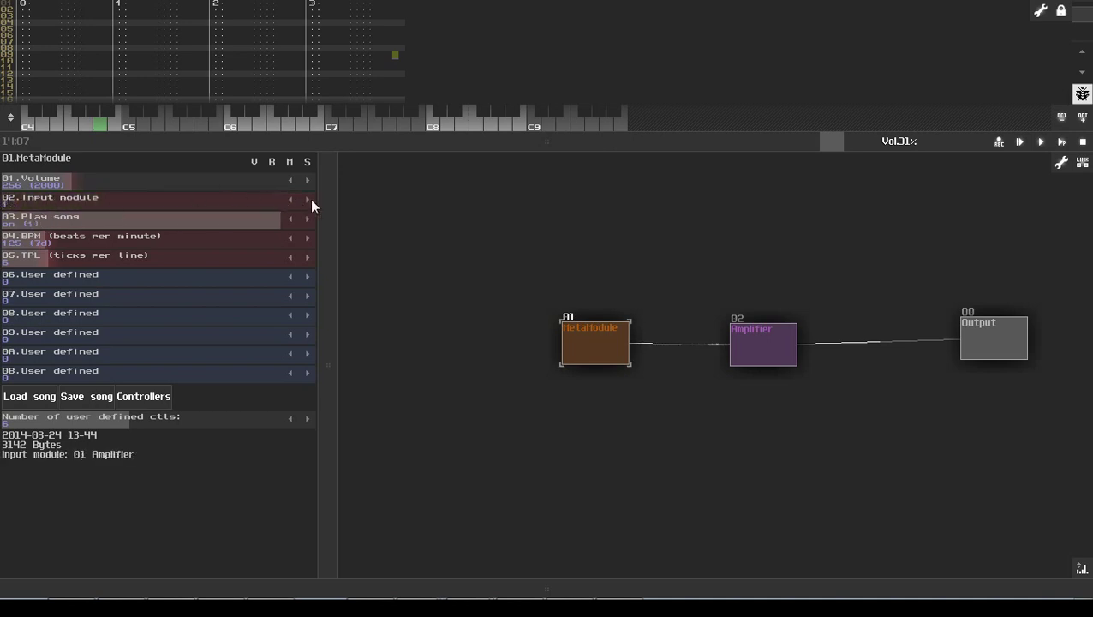
left_click(308, 199)
left_click(307, 199)
left_click(295, 197)
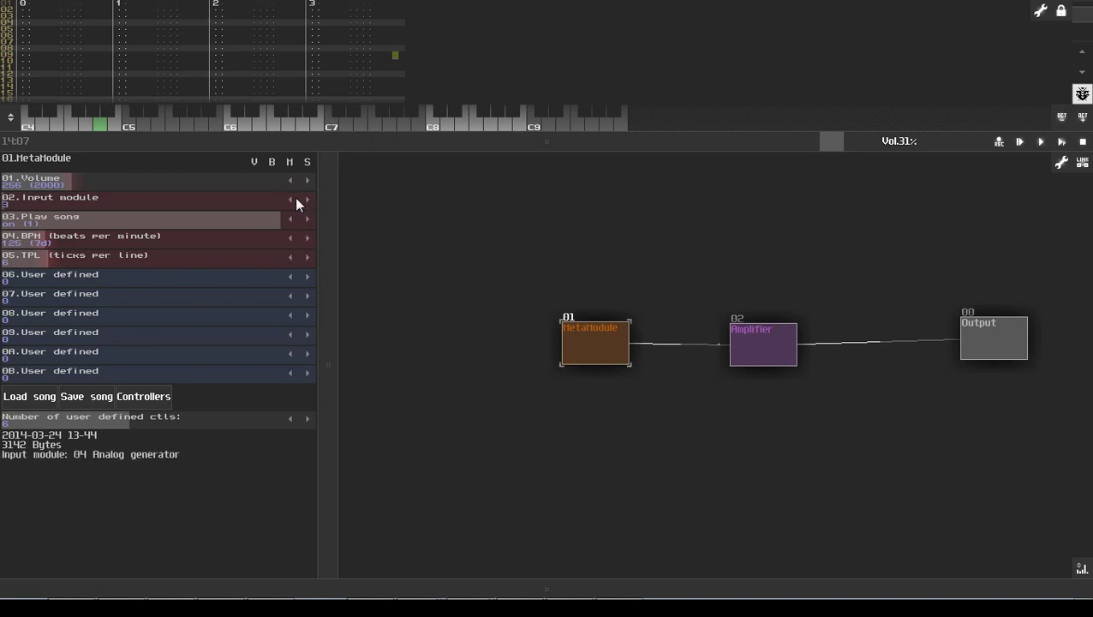
left_click(294, 197)
left_click(291, 218)
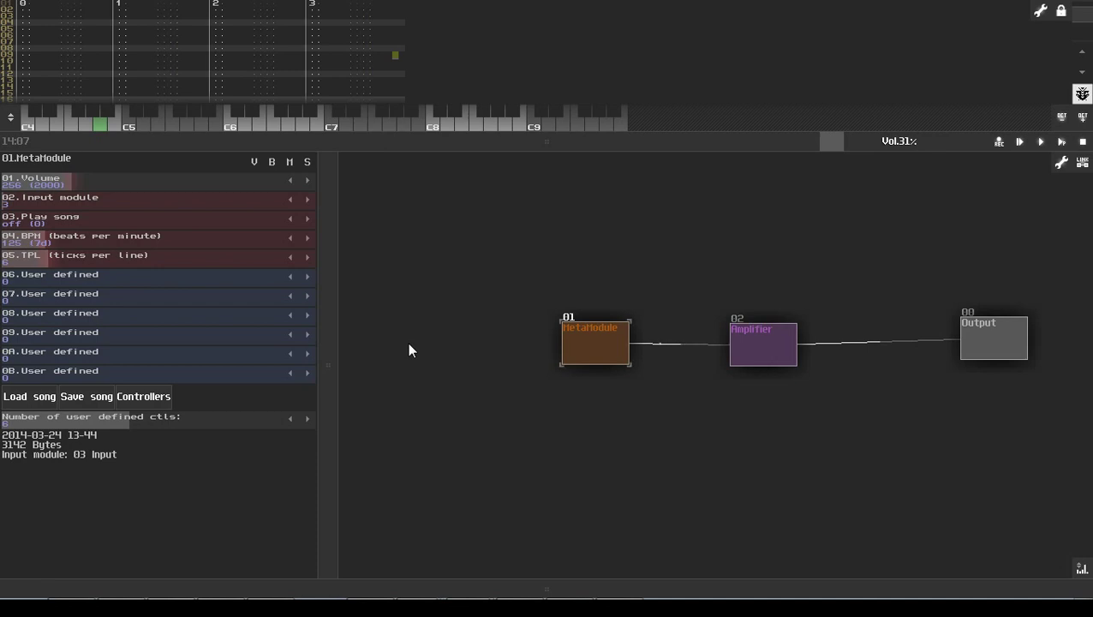
Add user-defined controllers to the MetaModule, ending with 10 in total.
left_click(306, 419)
left_click(305, 438)
left_click(306, 456)
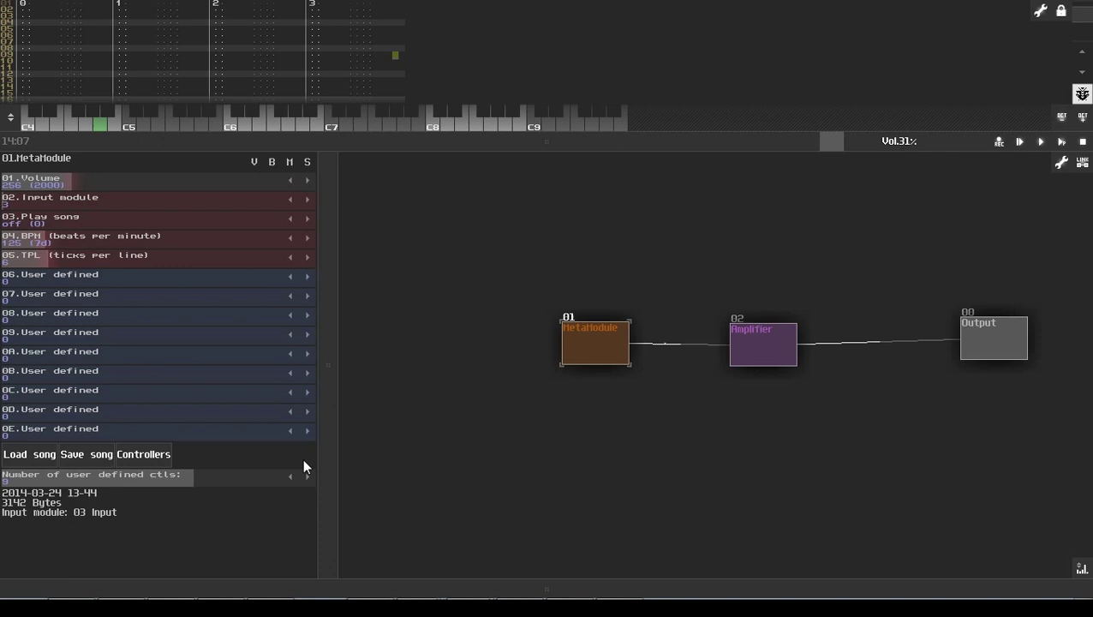
left_click(305, 474)
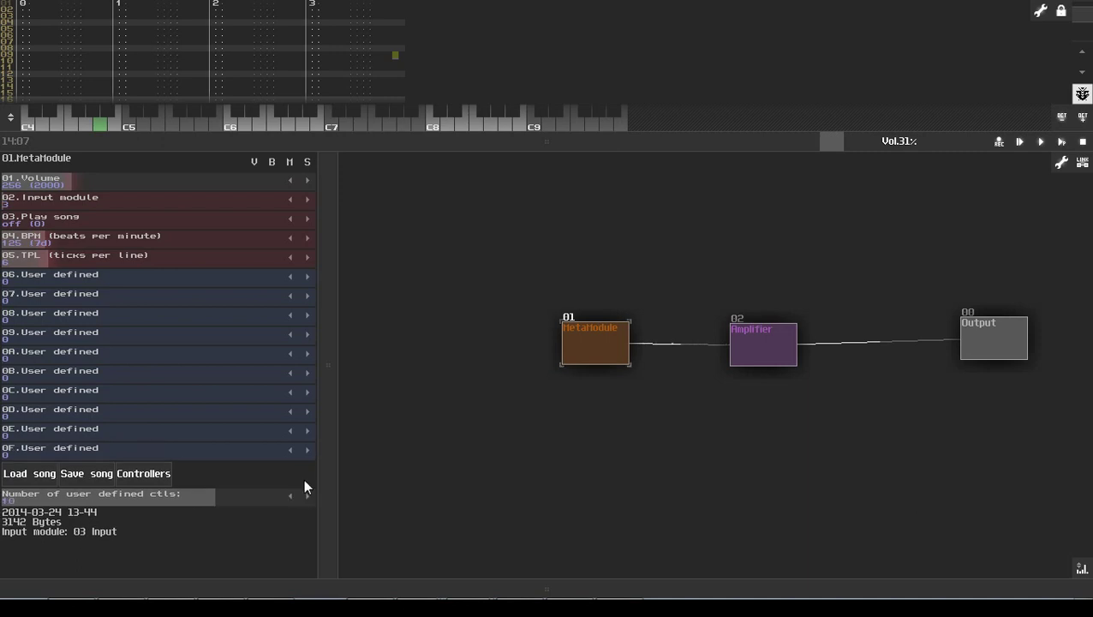
left_click(306, 493)
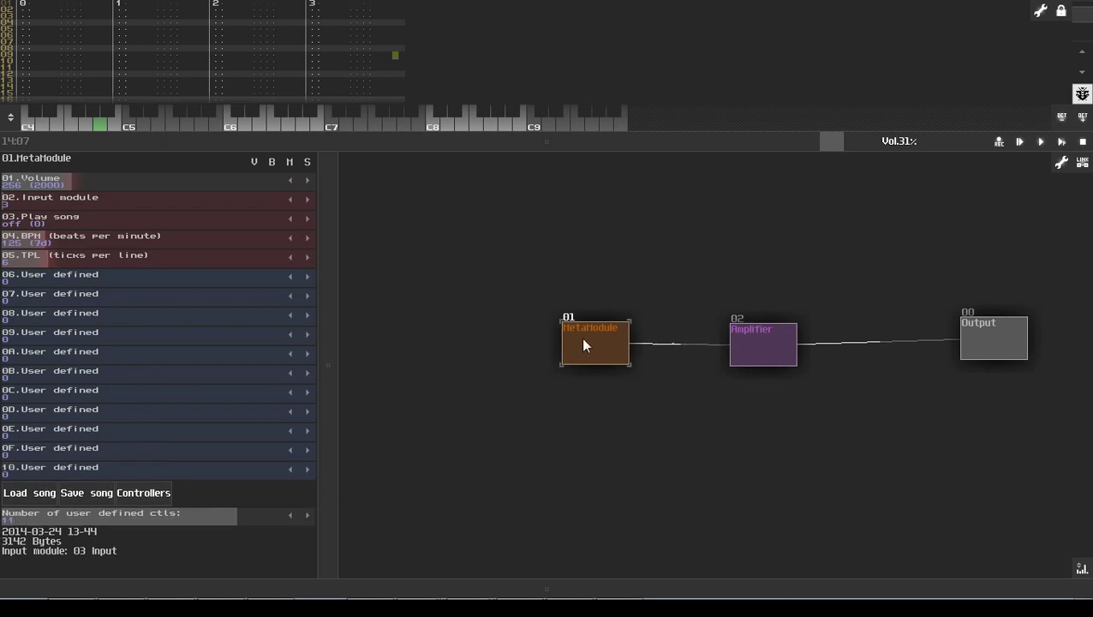
left_click(289, 513)
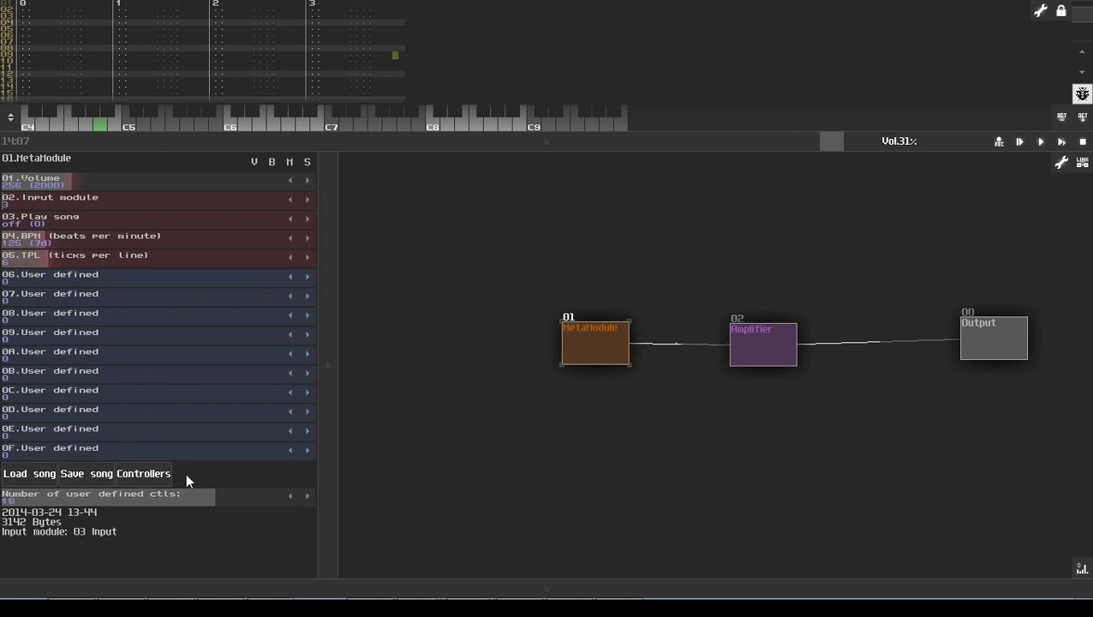
Rename the first user controller 'Synth 1 Volume' and link it to 02.Analog generator.
left_click(155, 472)
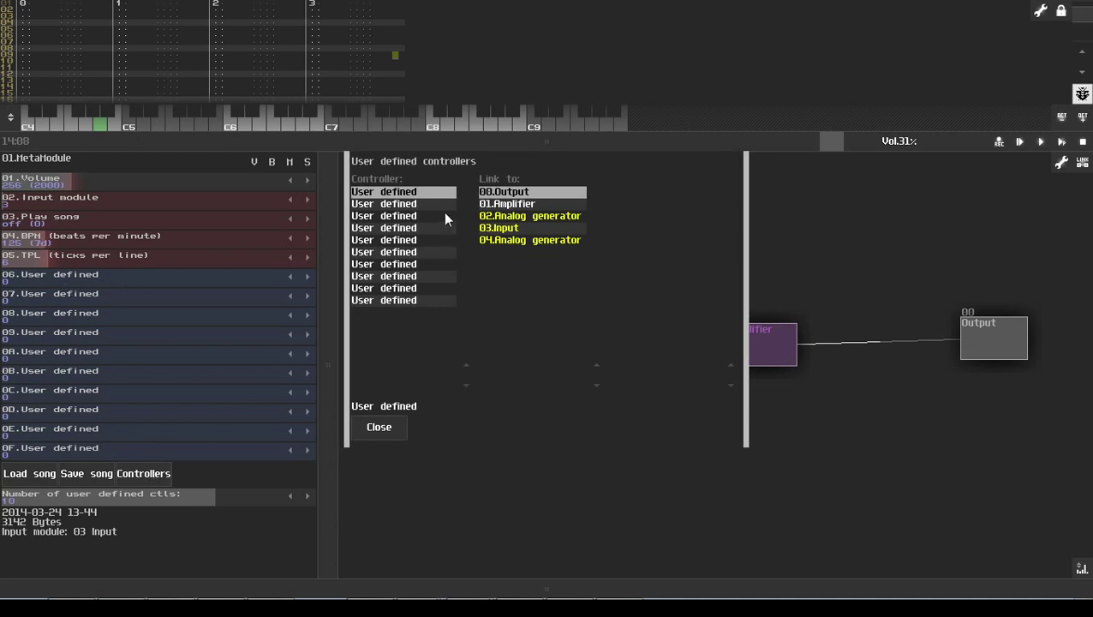
left_click(426, 412)
key("BackSpace")
key("BackSpace")
key("BackSpace")
key("BackSpace")
key("BackSpace")
key("BackSpace")
key("BackSpace")
key("BackSpace")
type("Synth 1 Volume")
key("Return")
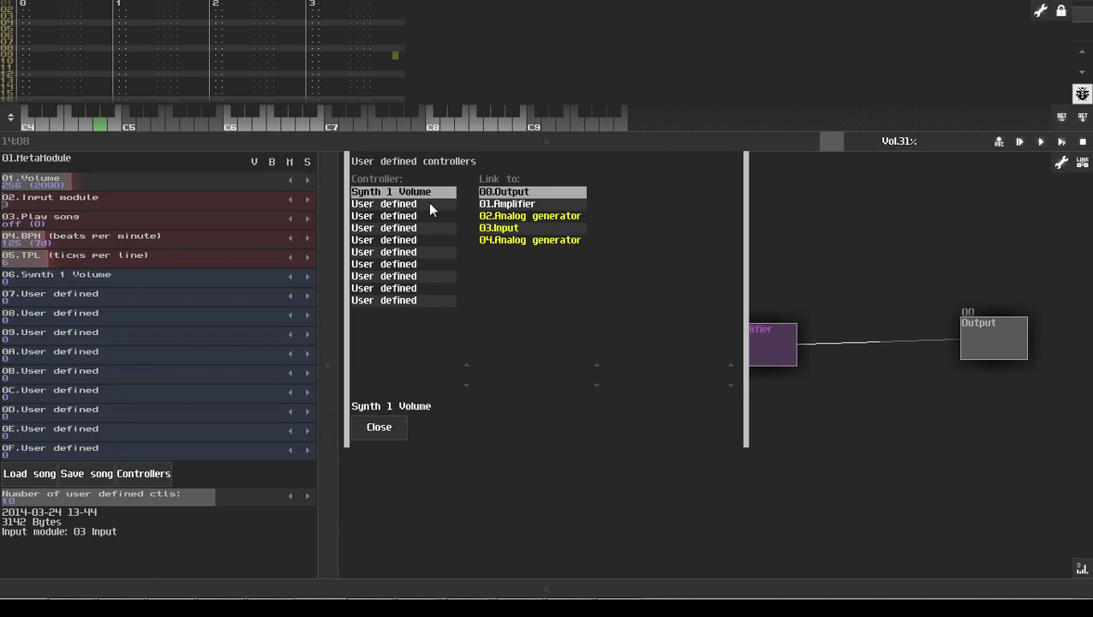
left_click(508, 215)
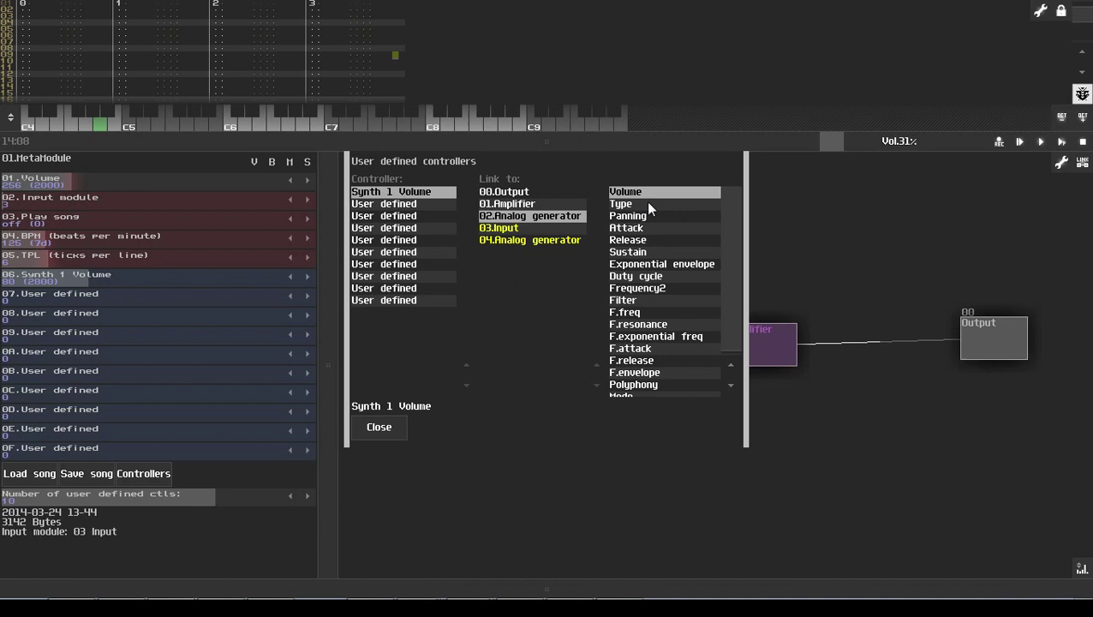
left_click(379, 426)
Link the second user controller to 04.Analog generator's Volume and name it 'Synth 2 Volume'.
left_click(129, 477)
left_click(431, 205)
left_click(506, 244)
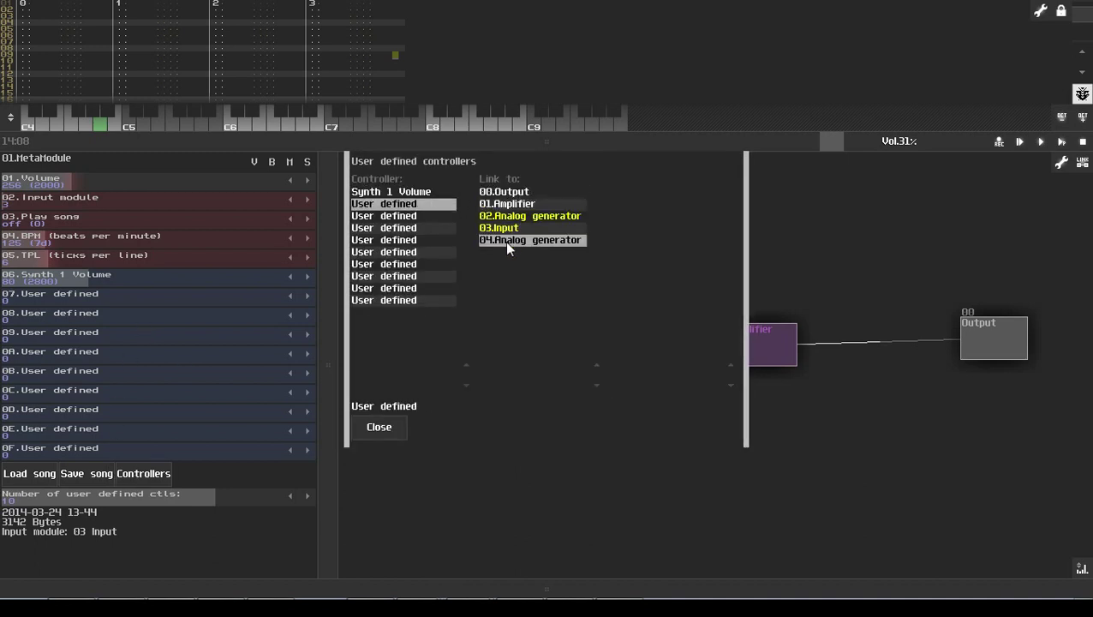
left_click(504, 241)
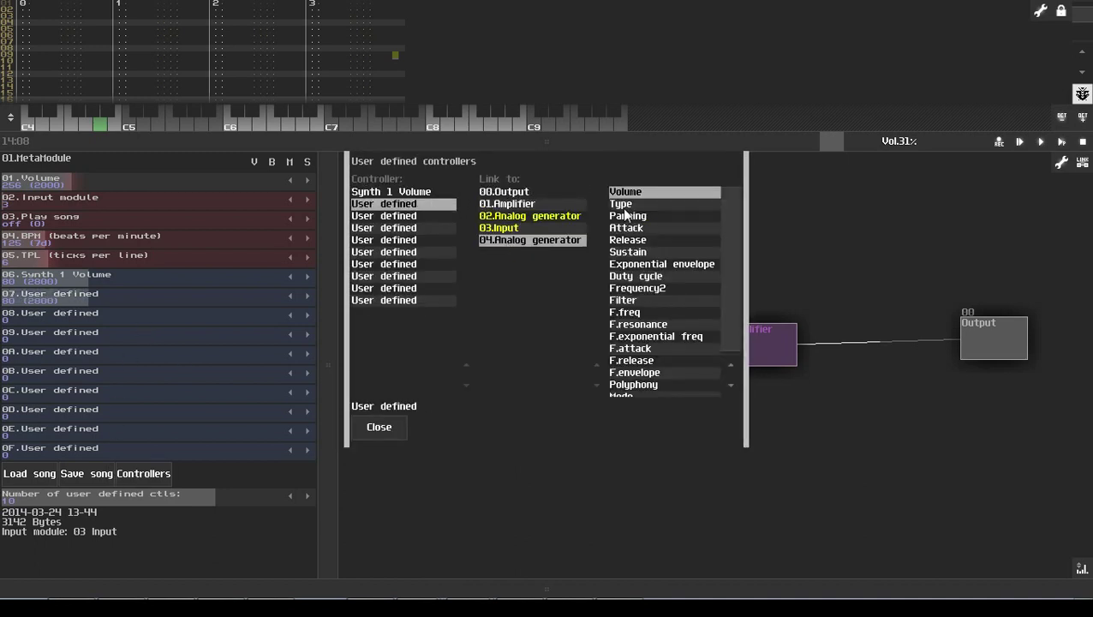
left_click(416, 406)
key("BackSpace")
key("BackSpace")
key("BackSpace")
key("BackSpace")
key("BackSpace")
key("BackSpace")
key("BackSpace")
key("BackSpace")
key("BackSpace")
key("BackSpace")
key("BackSpace")
key("BackSpace")
type("Synt")
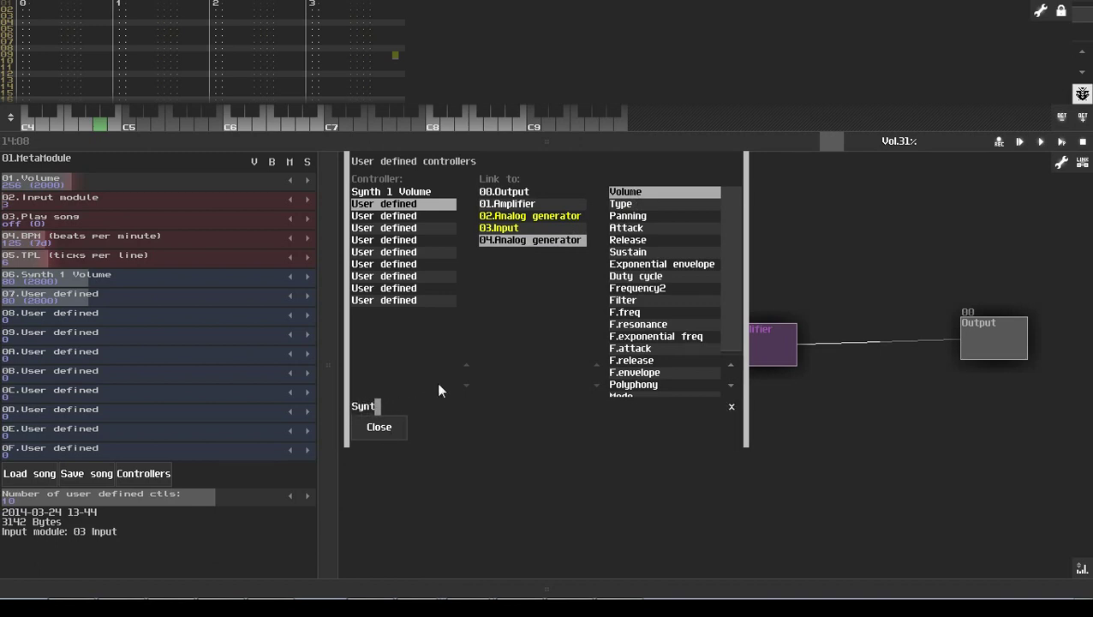
type("h 2 Volume")
key("Return")
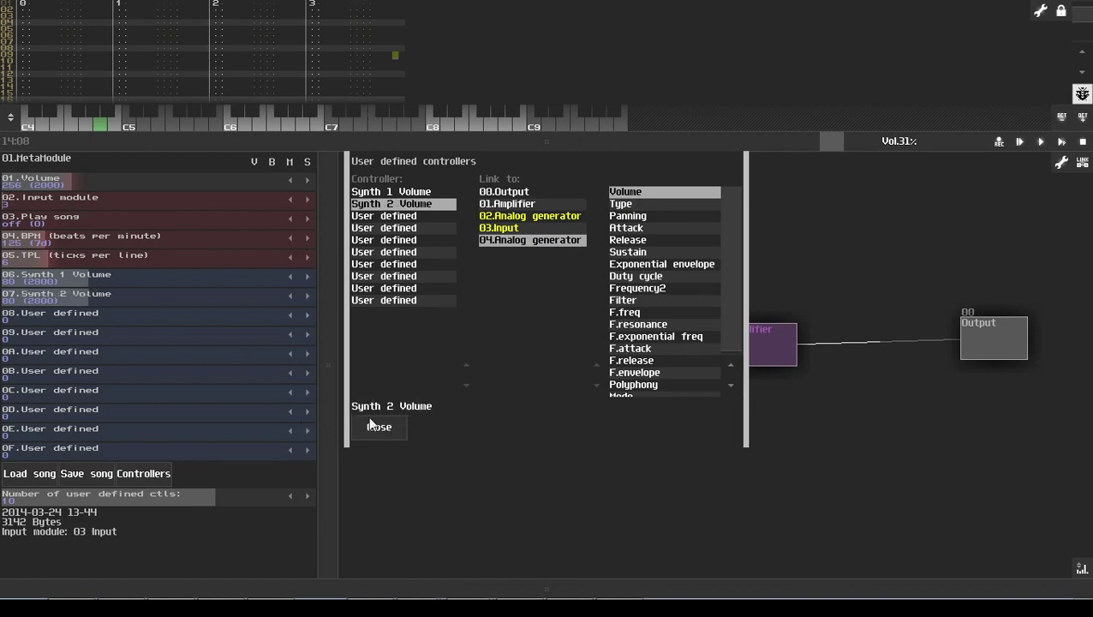
left_click(379, 426)
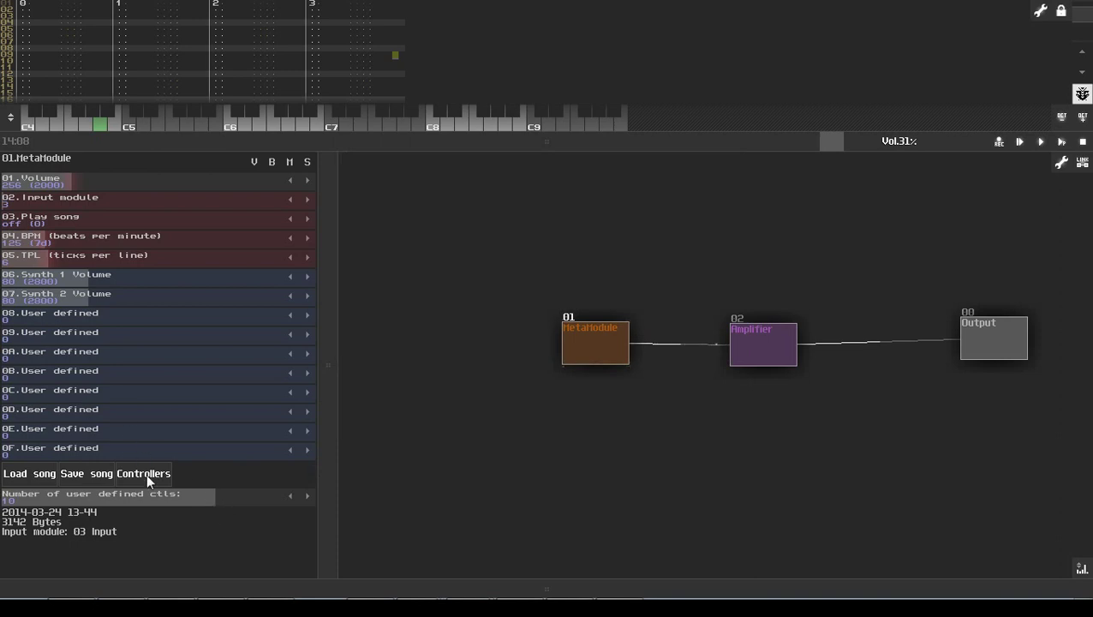
Set the MetaModule's number of user-defined controllers to 2.
left_click(118, 498)
left_click_drag(124, 499, 196, 507)
left_click(225, 480)
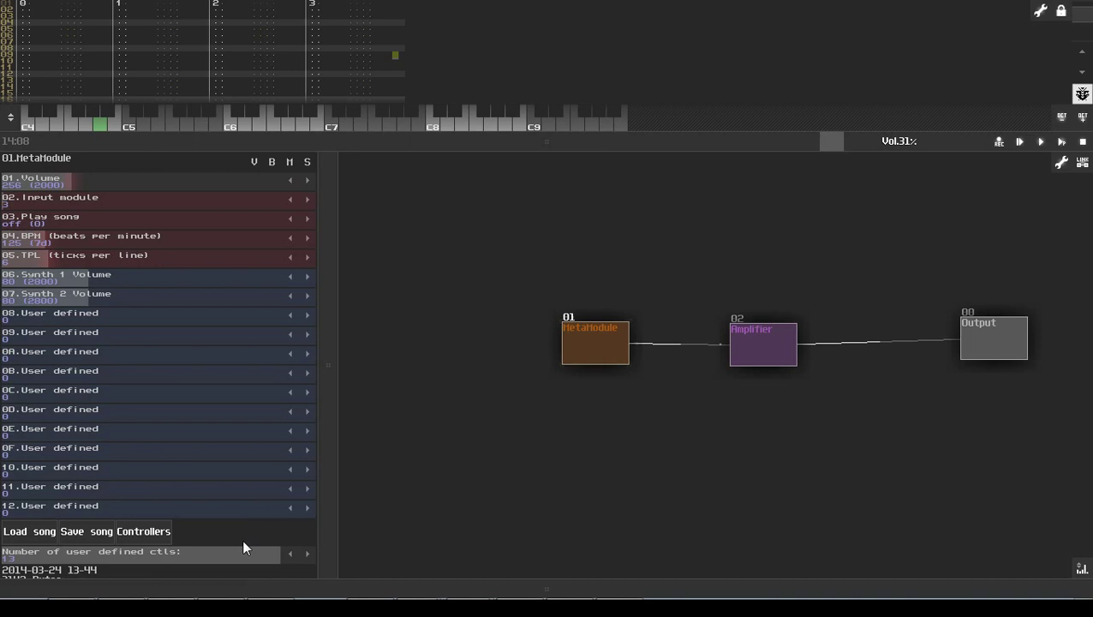
left_click_drag(242, 551, 11, 551)
left_click(308, 323)
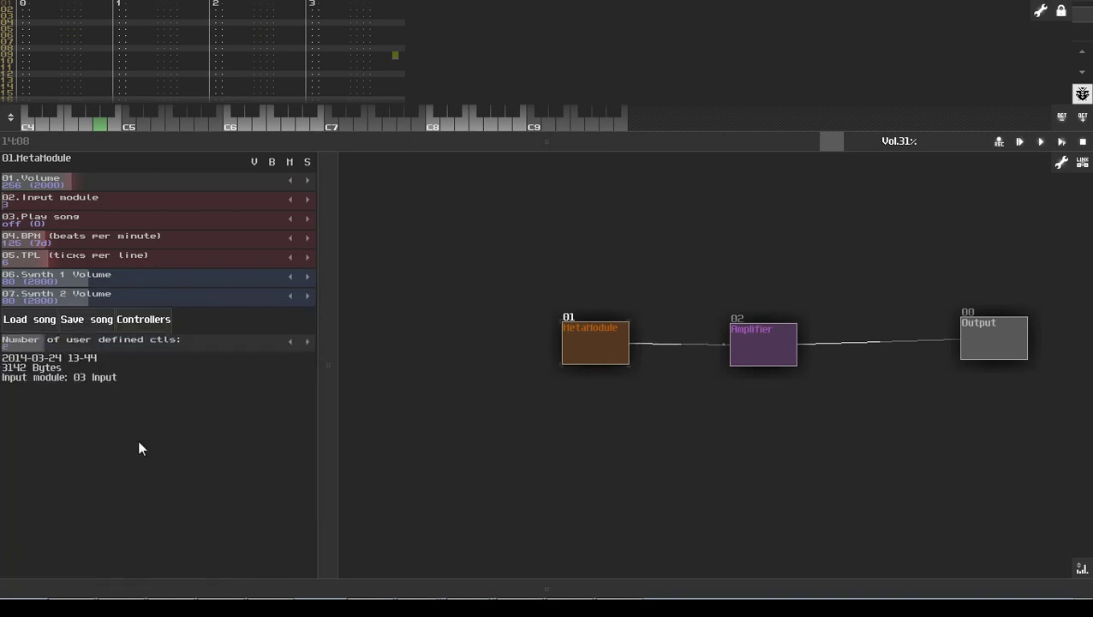
Audition the synth and enter a C6 note at row 00 and a B5 at row 08.
left_click(296, 130)
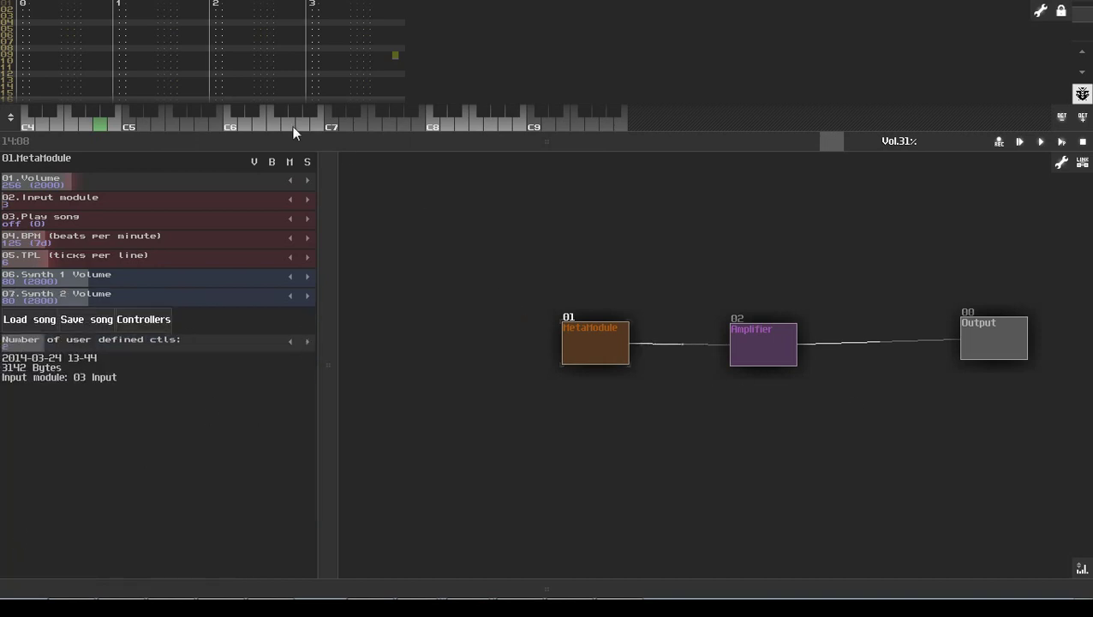
left_click(247, 143)
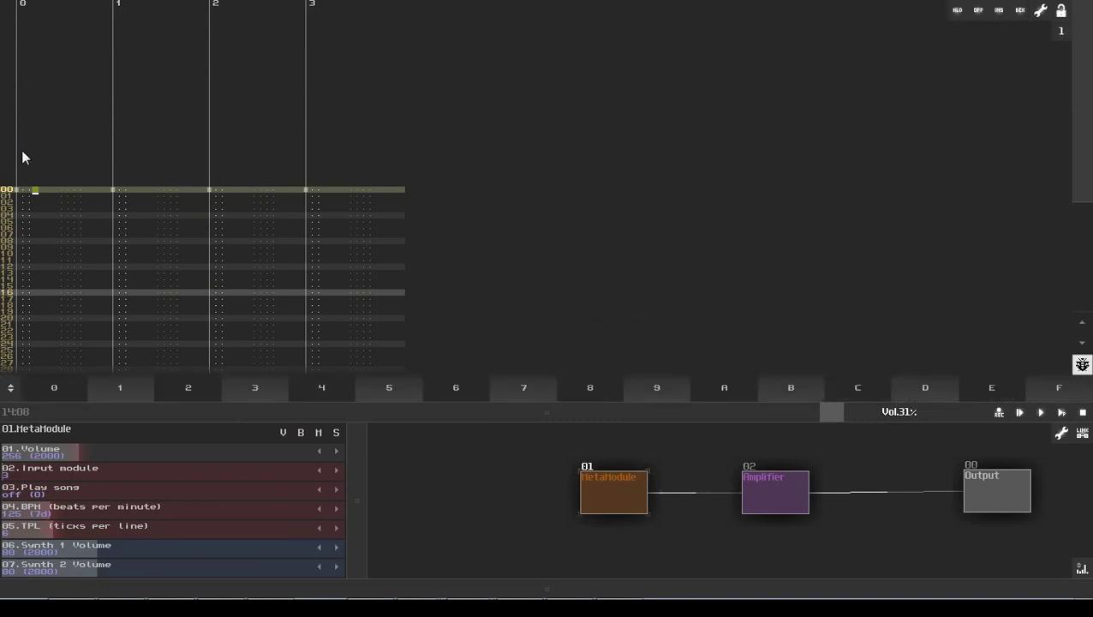
left_click(224, 387)
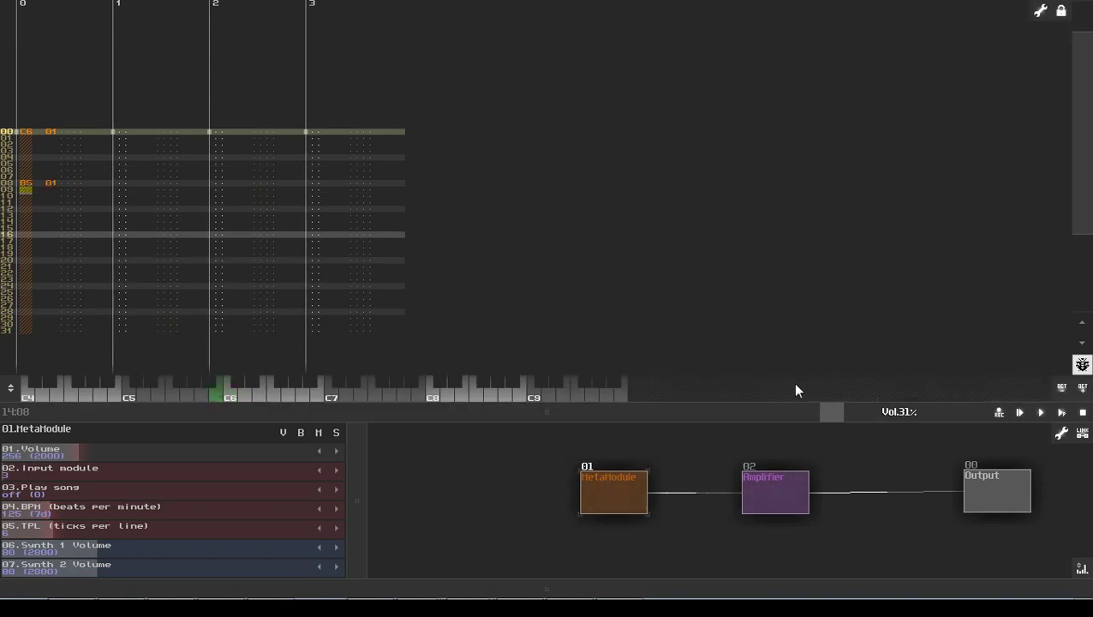
left_click(1061, 416)
Lower Synth 1 Volume, then raise it back to about 78.
left_click_drag(759, 409, 514, 137)
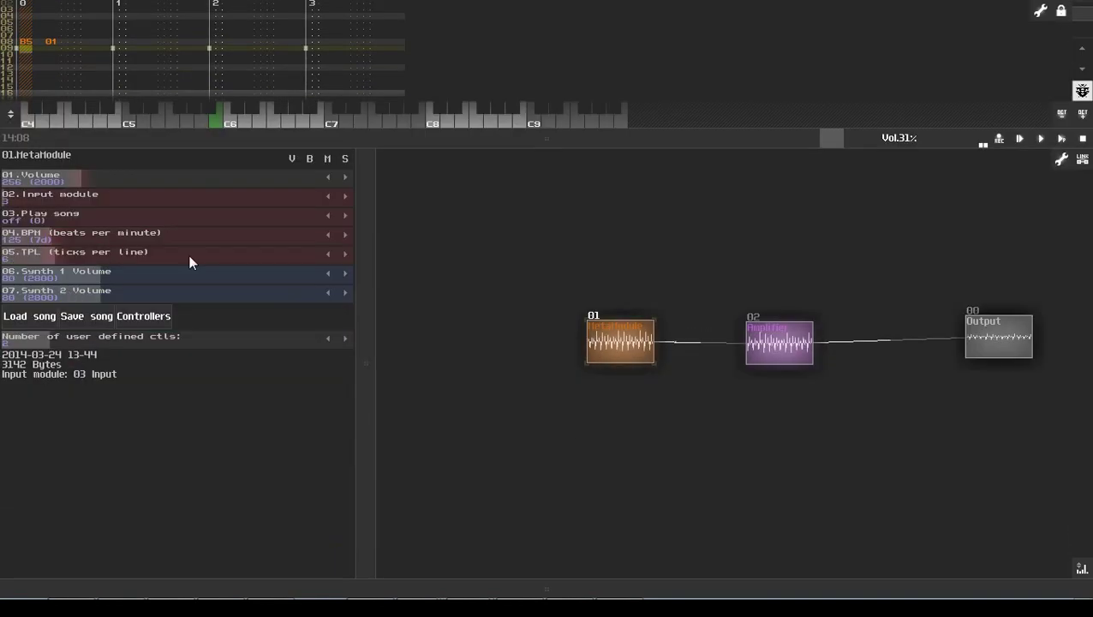
left_click_drag(141, 274, 42, 274)
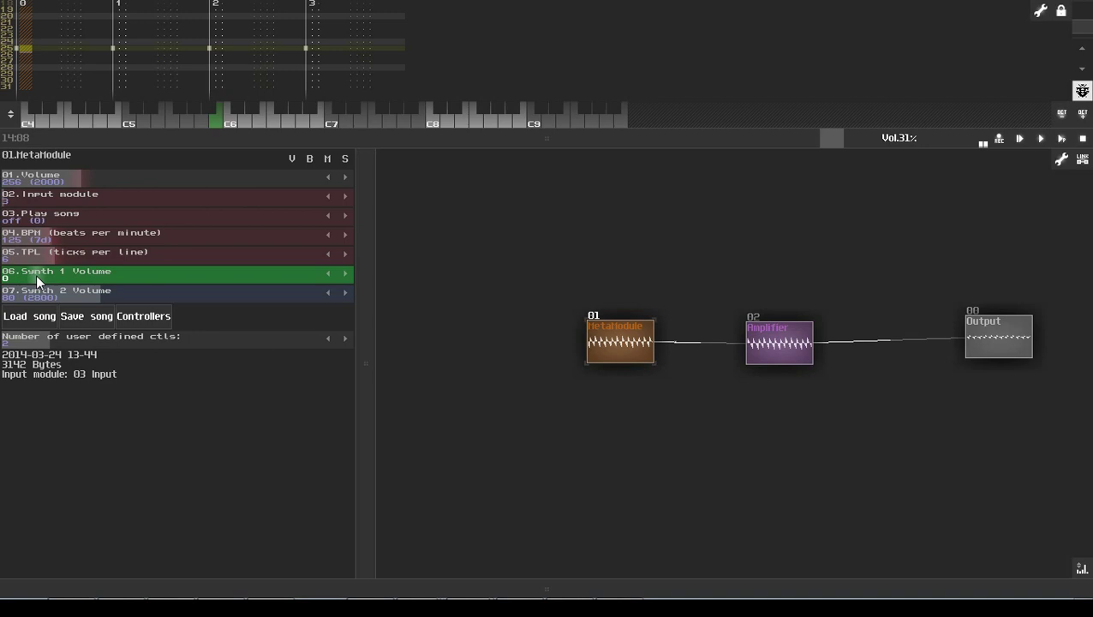
left_click_drag(35, 274, 135, 312)
Select the whole pattern, check its transpose settings, and lower Synth 1 Volume during playback.
key("ctrl+a")
right_click(104, 58)
left_click(133, 90)
left_click(124, 124)
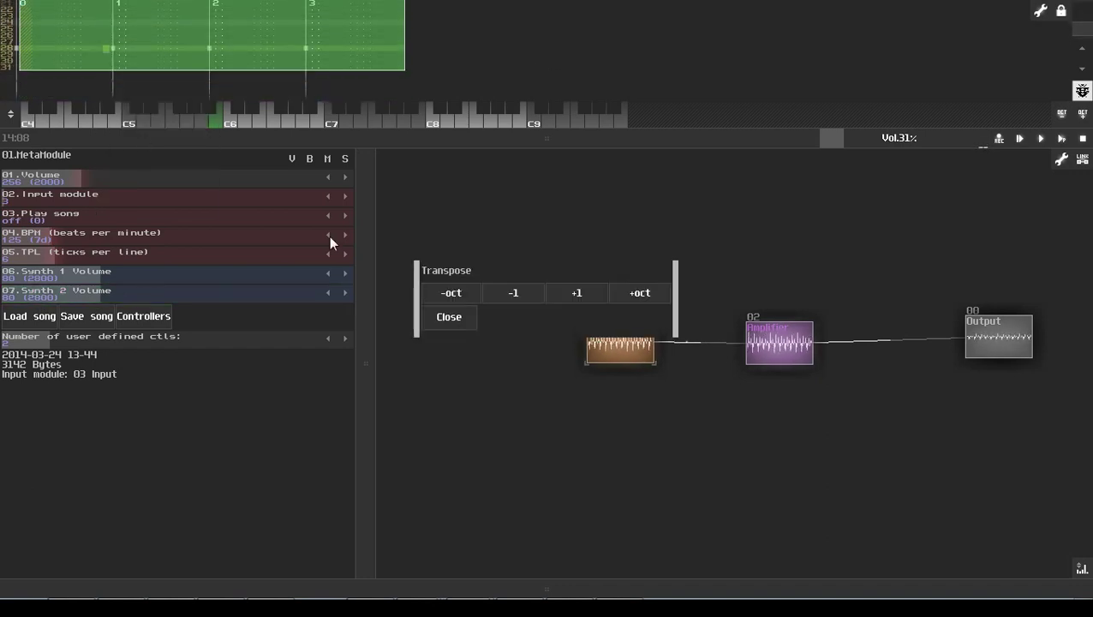
left_click(449, 316)
left_click_drag(124, 274, 51, 295)
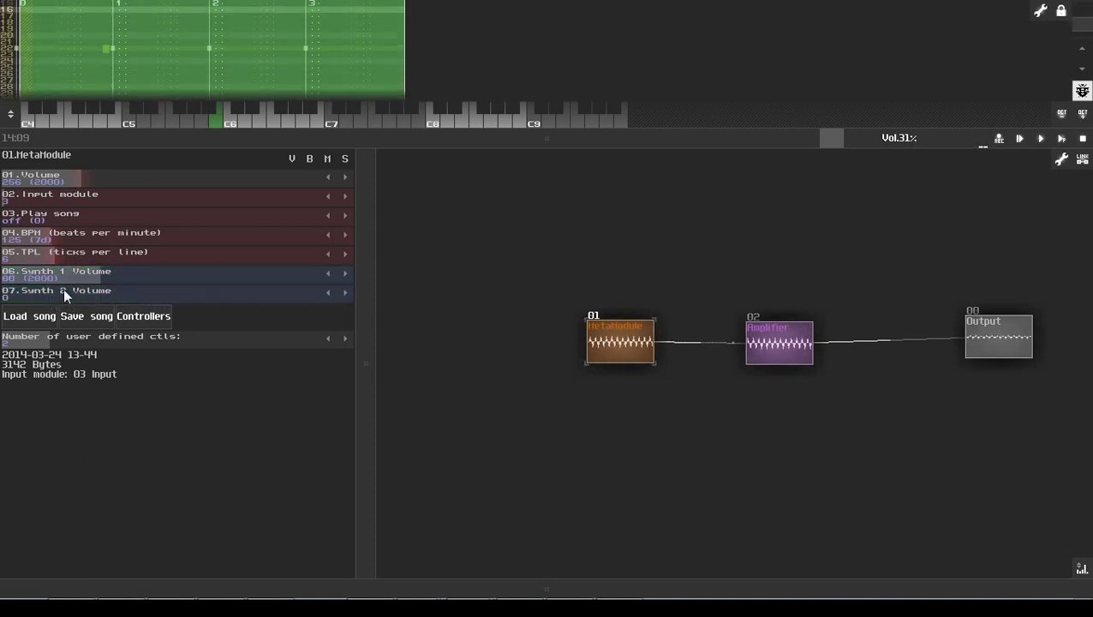
Stop playback and drag Synth 2 Volume up to 80.
left_click(1083, 138)
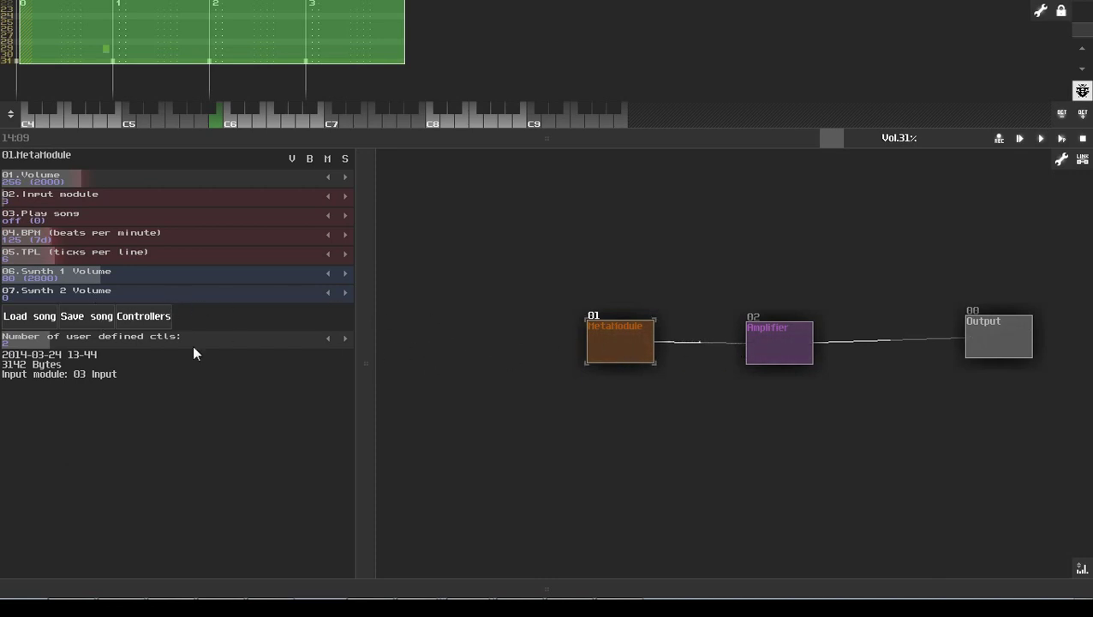
left_click_drag(71, 291, 173, 298)
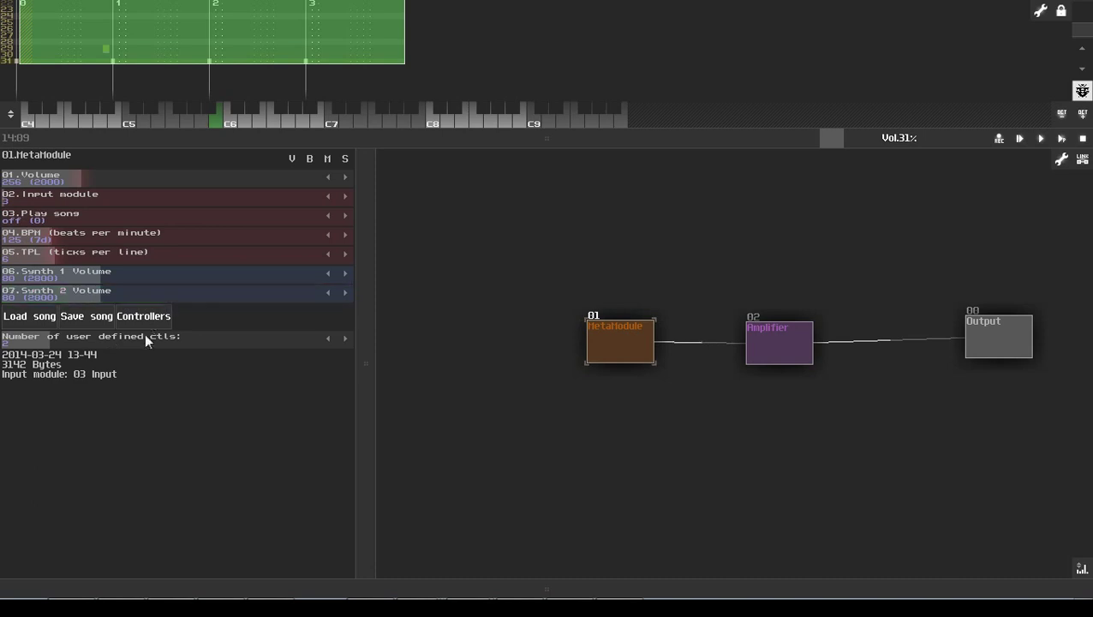
left_click(145, 317)
left_click(370, 429)
Test the controller count up to 13, leave it at 2, and move the MetaModule higher.
left_click_drag(121, 336, 546, 387)
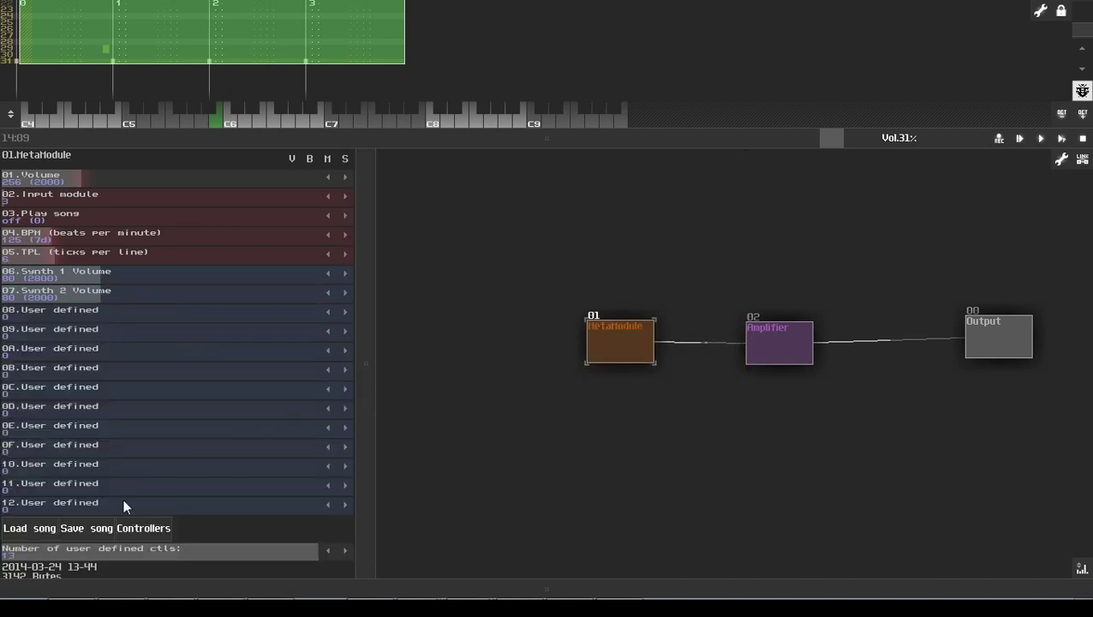
left_click_drag(137, 554, 34, 553)
left_click_drag(116, 442, 81, 448)
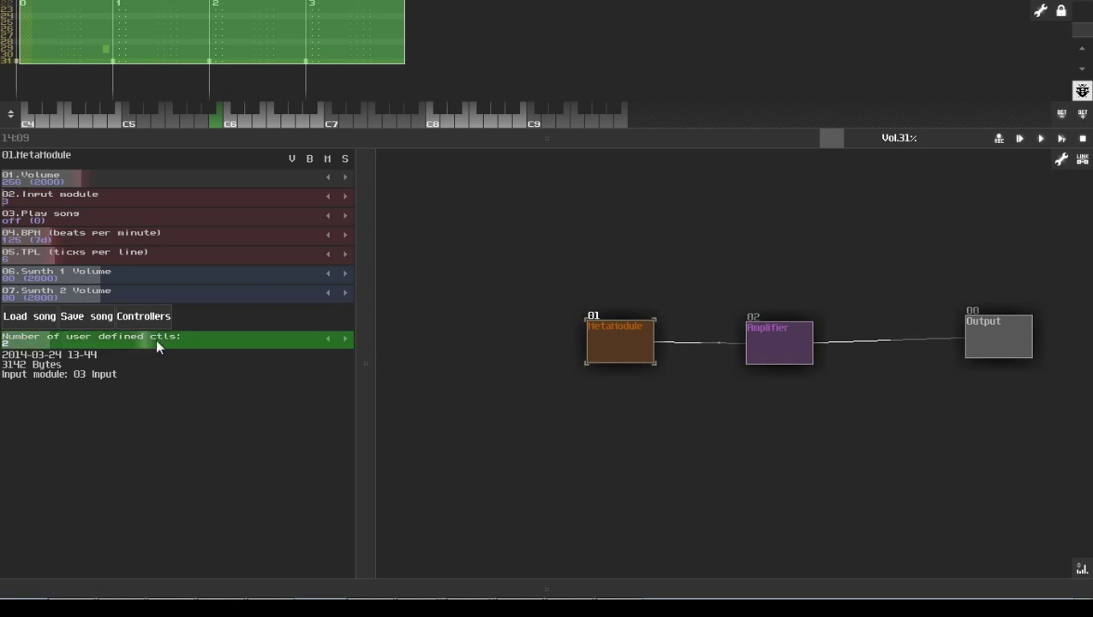
left_click_drag(155, 339, 363, 490)
left_click_drag(263, 556, 15, 550)
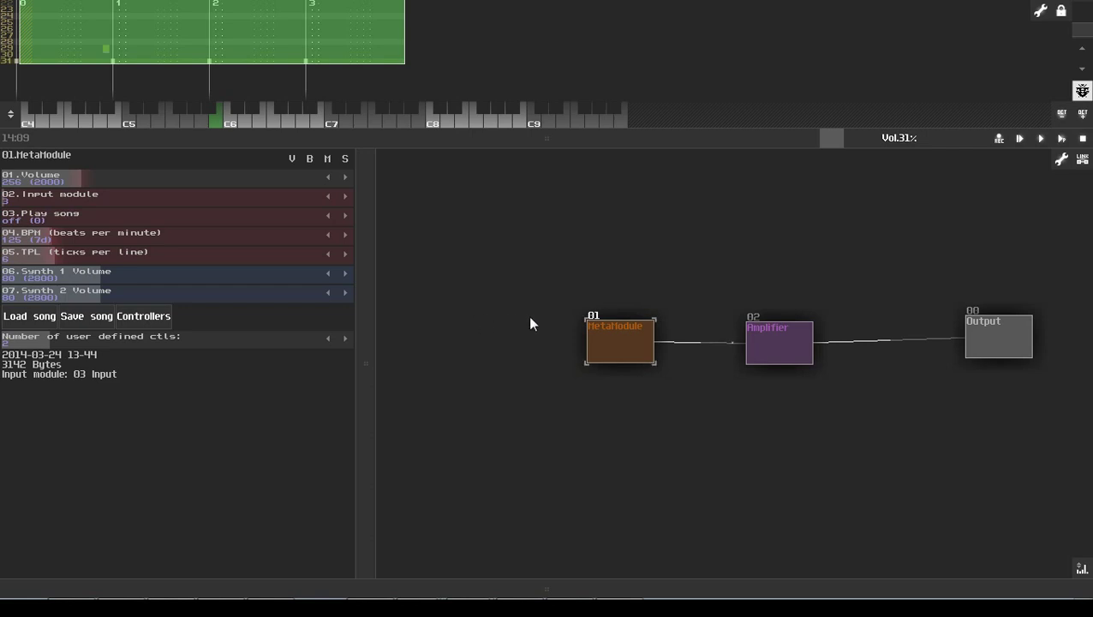
left_click_drag(203, 335, 395, 423)
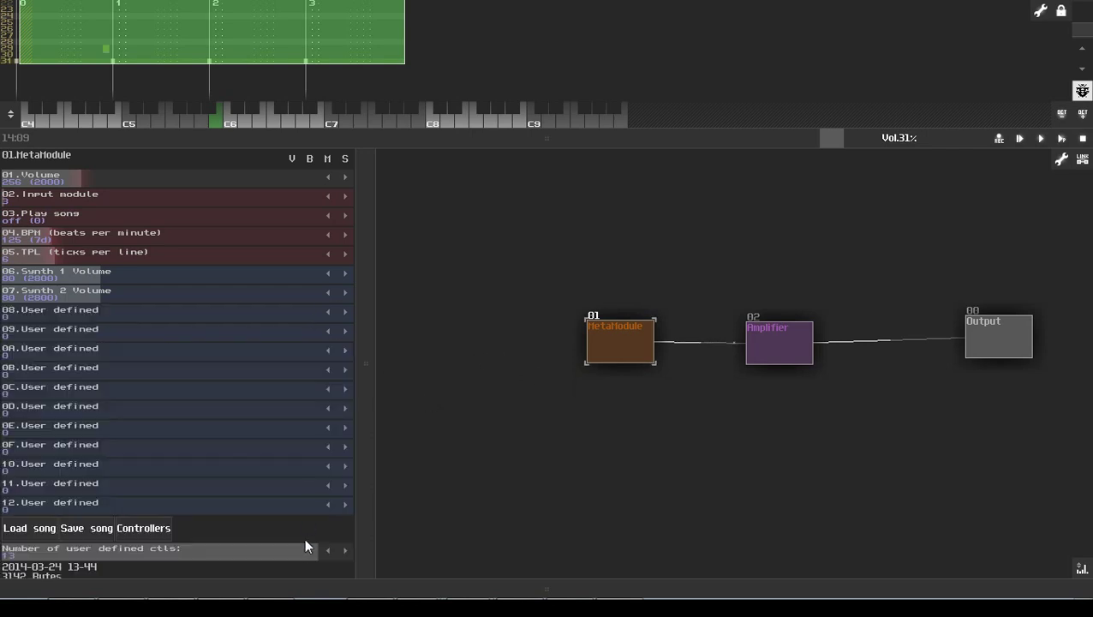
left_click_drag(304, 541, 49, 556)
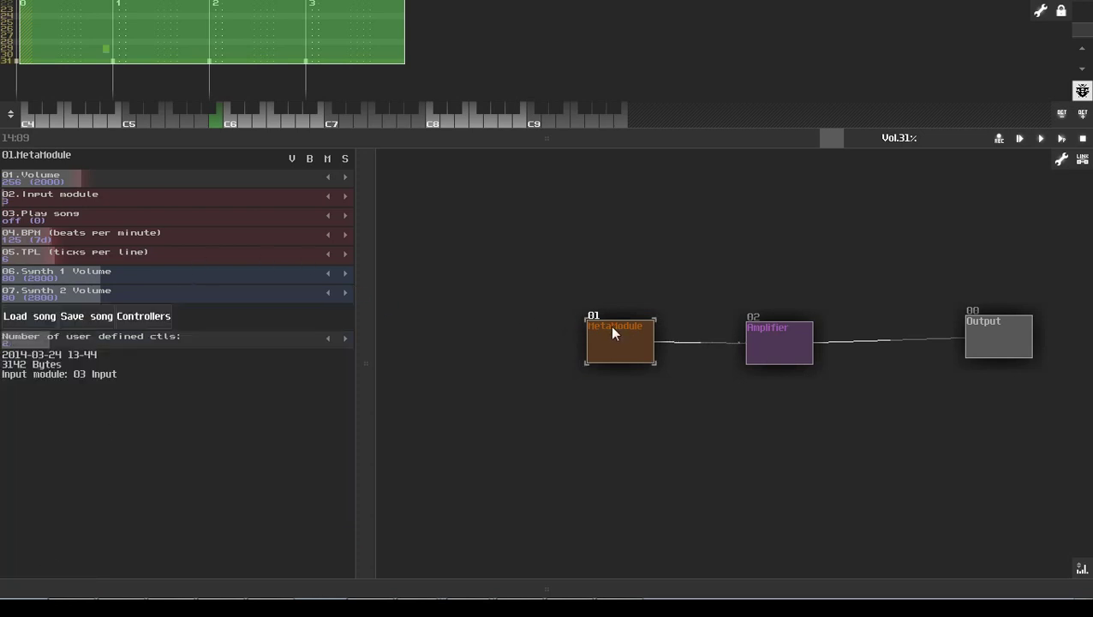
left_click_drag(612, 326, 617, 266)
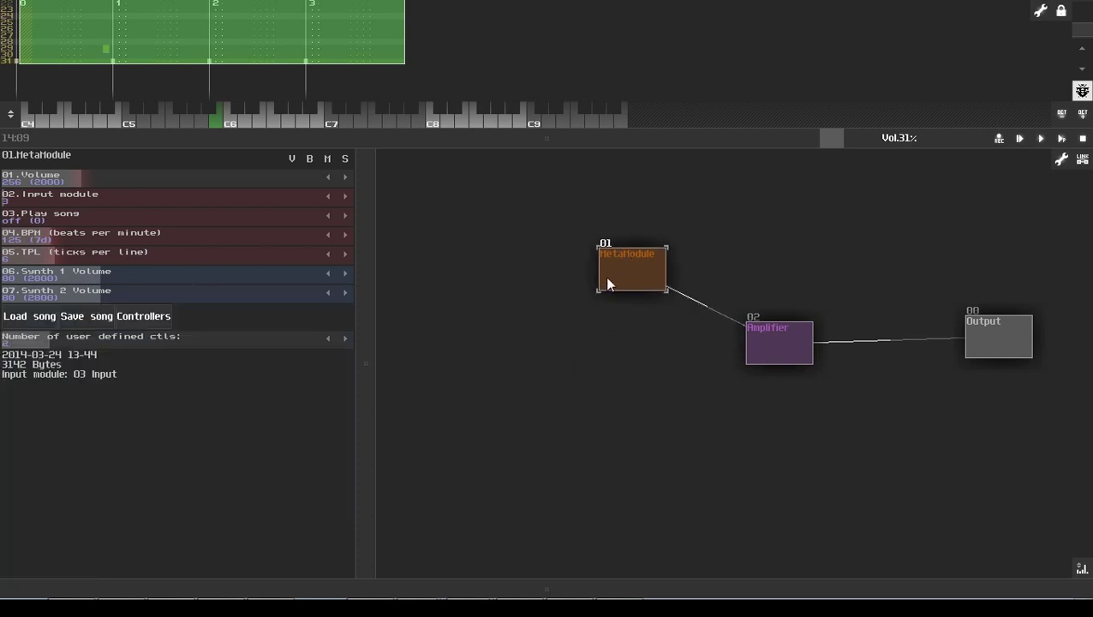
double_click(513, 351)
left_click(562, 499)
left_click(361, 115)
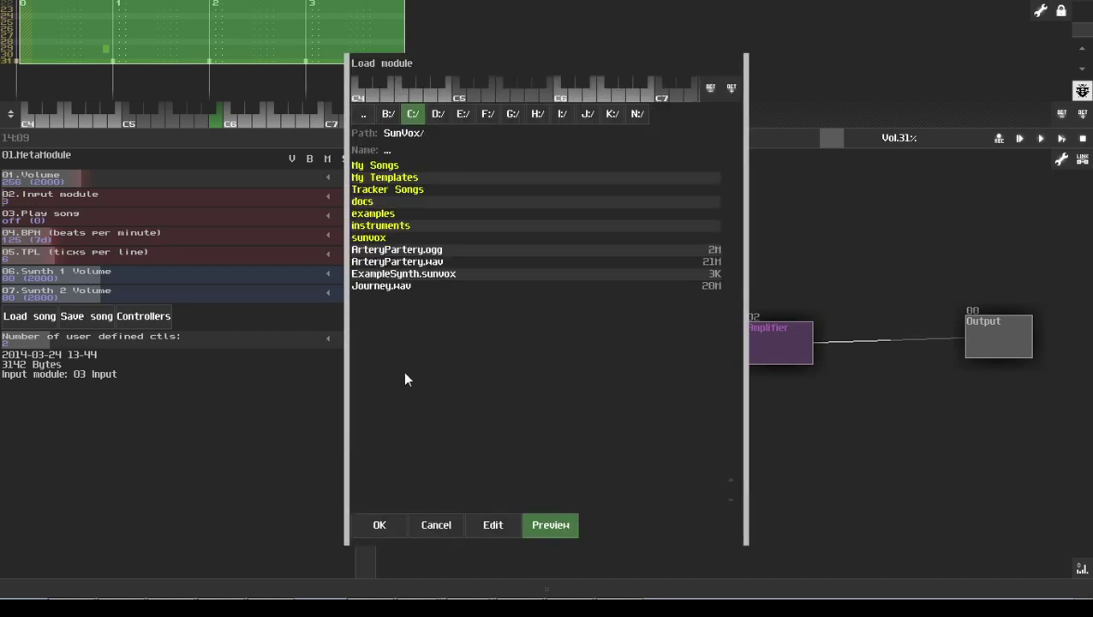
double_click(402, 273)
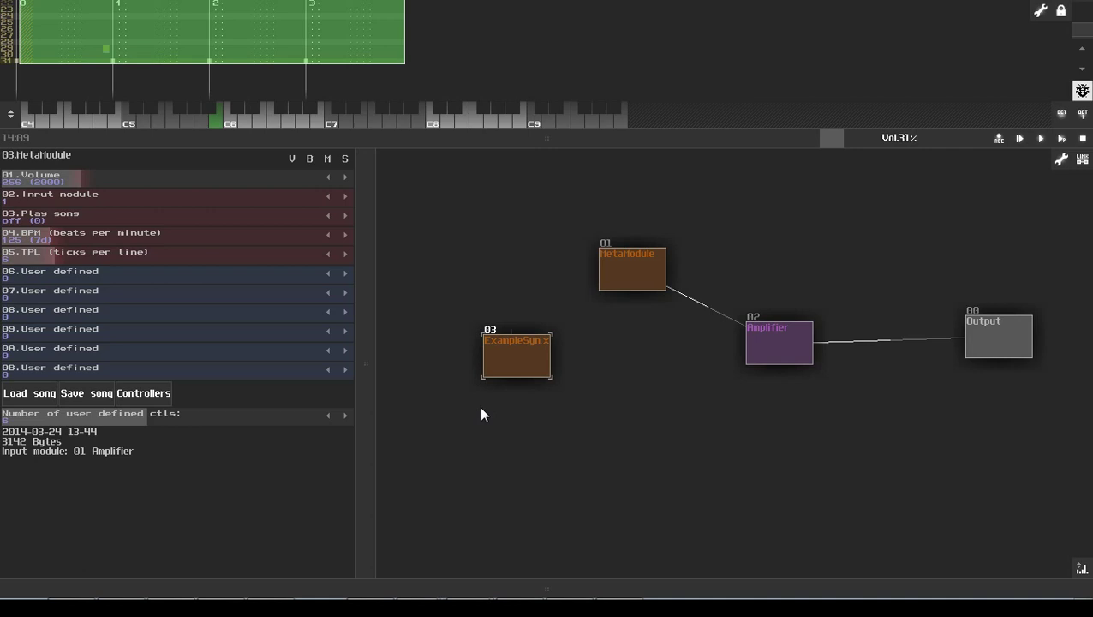
double_click(518, 350)
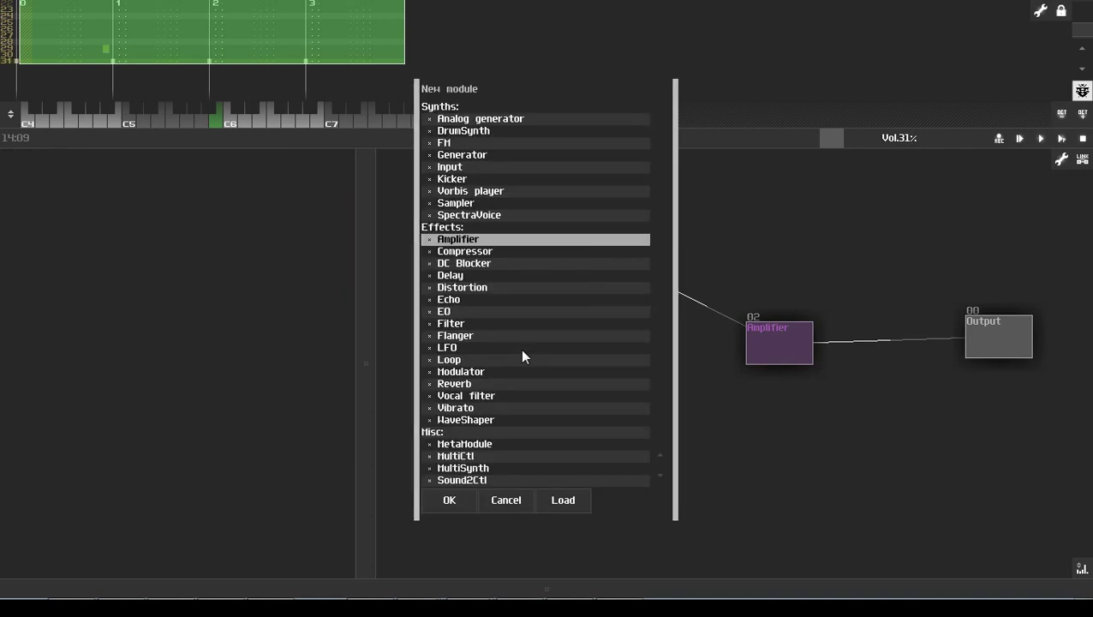
double_click(480, 444)
left_click(39, 402)
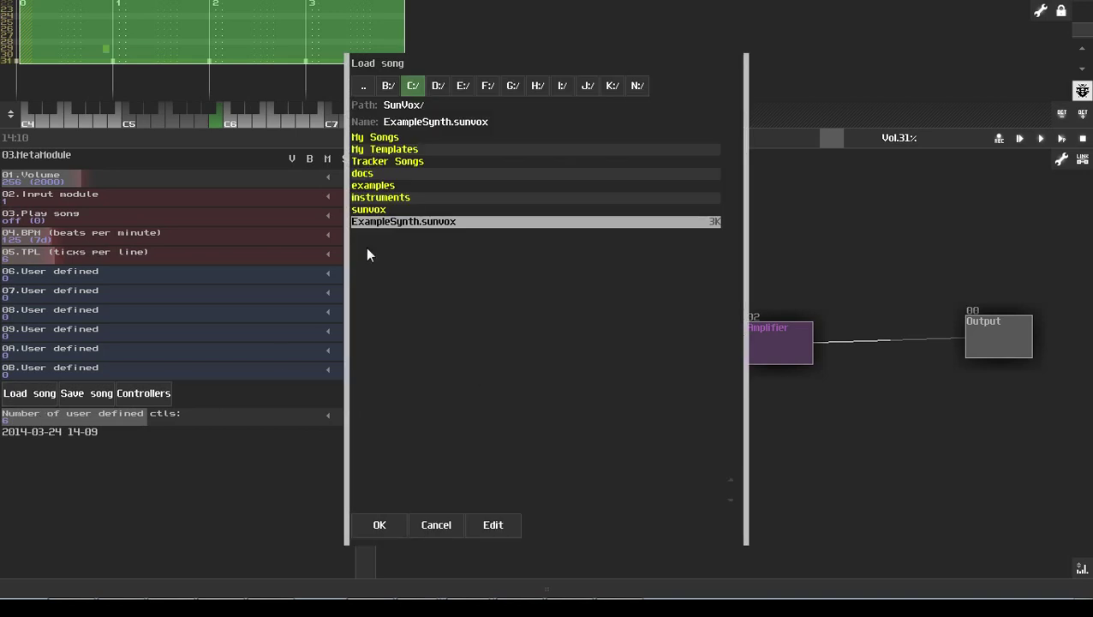
double_click(400, 222)
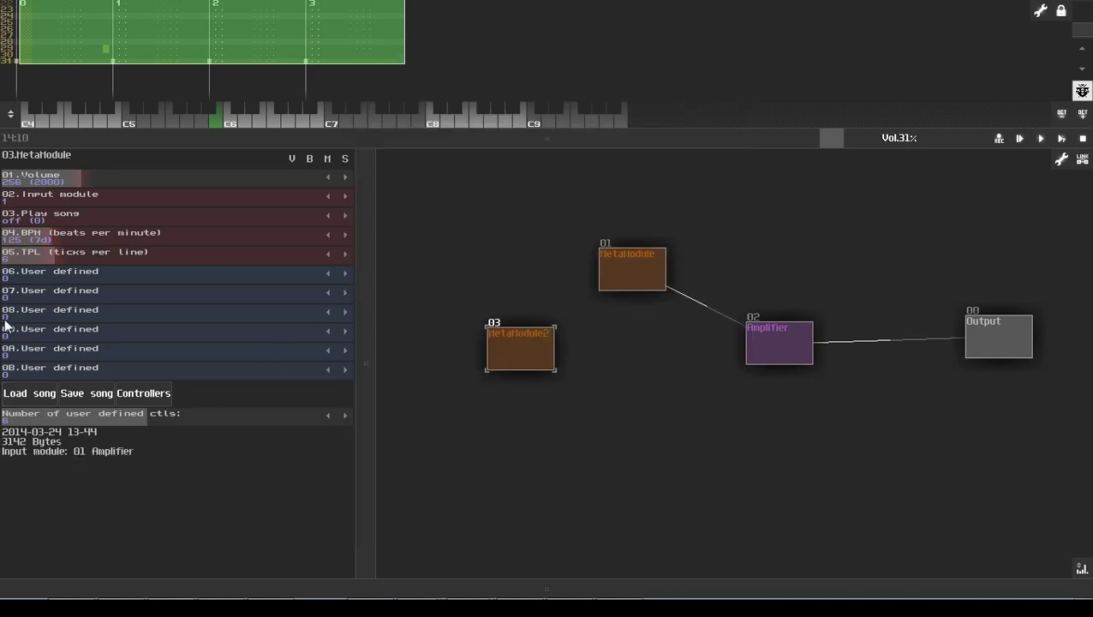
key("Delete")
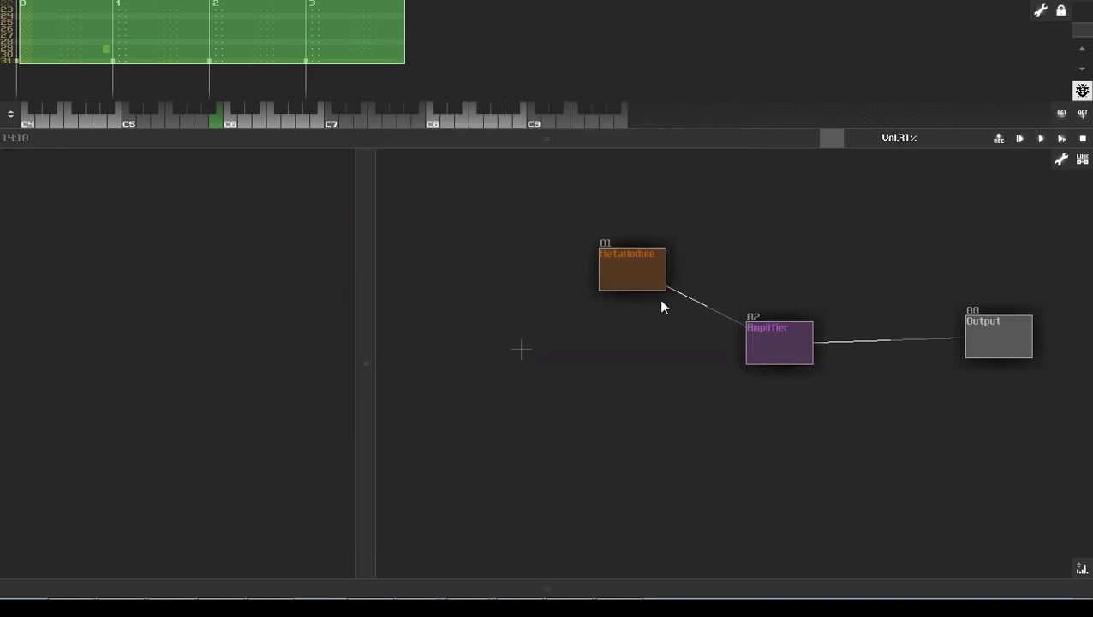
Rename the MetaModule to 'ExampleSynth', color it blue, and shift it left on the canvas.
left_click(585, 326)
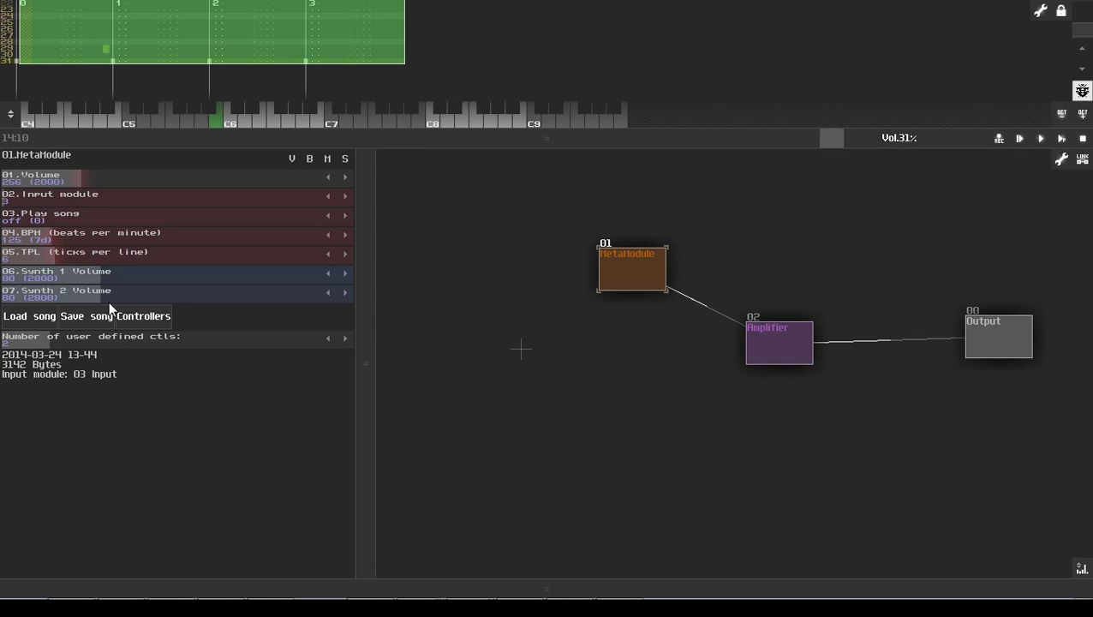
left_click(610, 280)
left_click(556, 235)
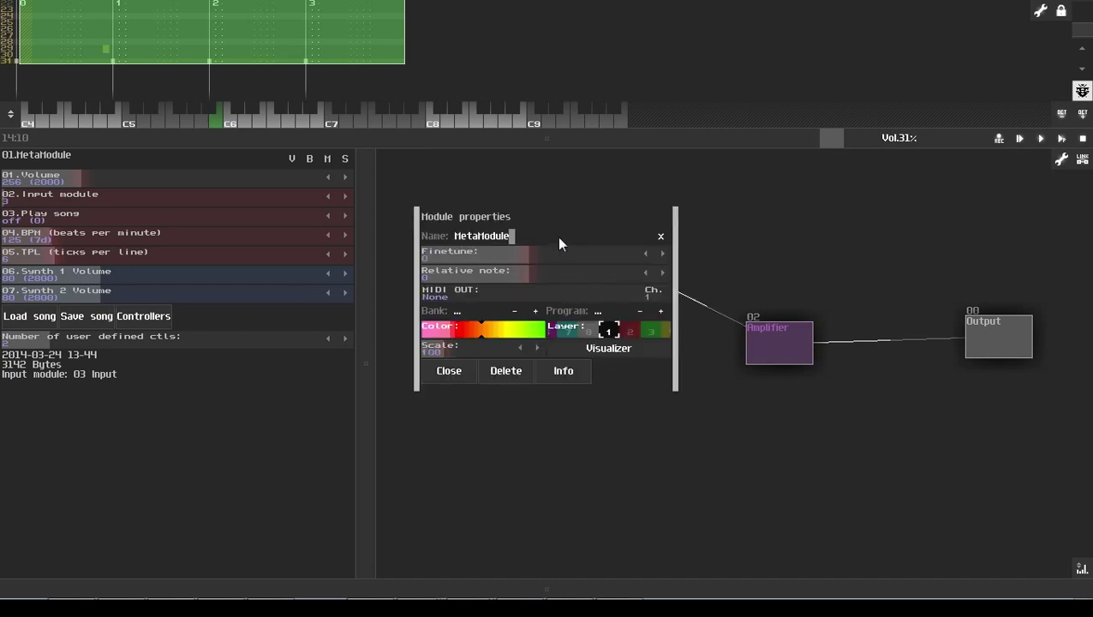
key("BackSpace")
key("BackSpace")
key("BackSpace")
key("BackSpace")
key("BackSpace")
key("BackSpace")
key("BackSpace")
key("BackSpace")
key("BackSpace")
key("BackSpace")
type("ExampleSynth")
mouse_move(464, 324)
left_mouse_down()
mouse_move(495, 334)
mouse_move(457, 329)
left_mouse_up()
left_click(448, 371)
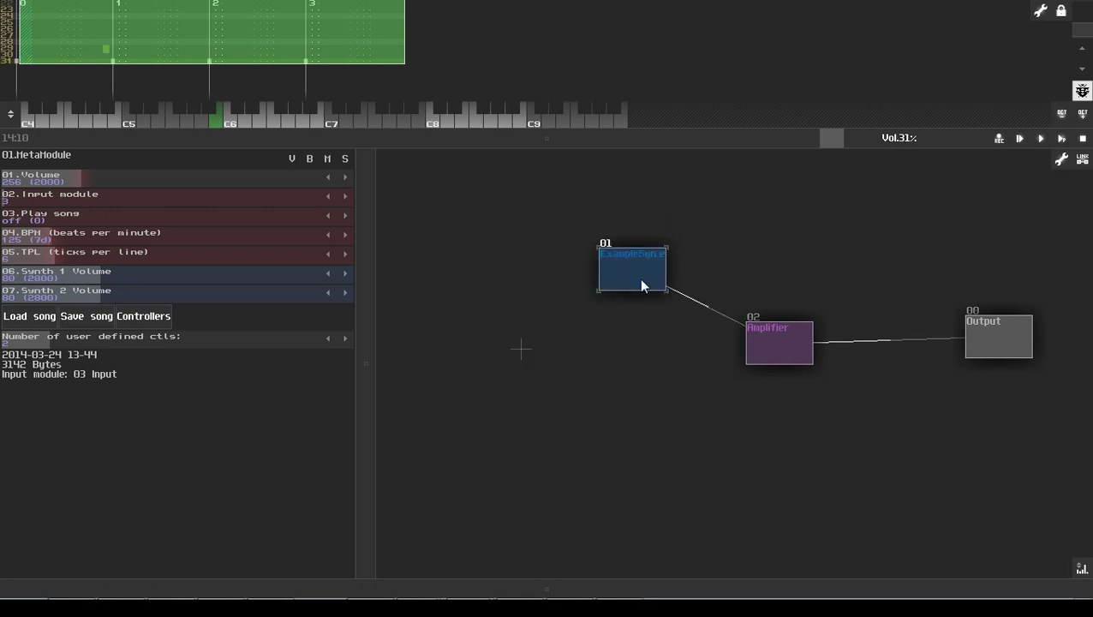
left_click_drag(641, 283, 529, 298)
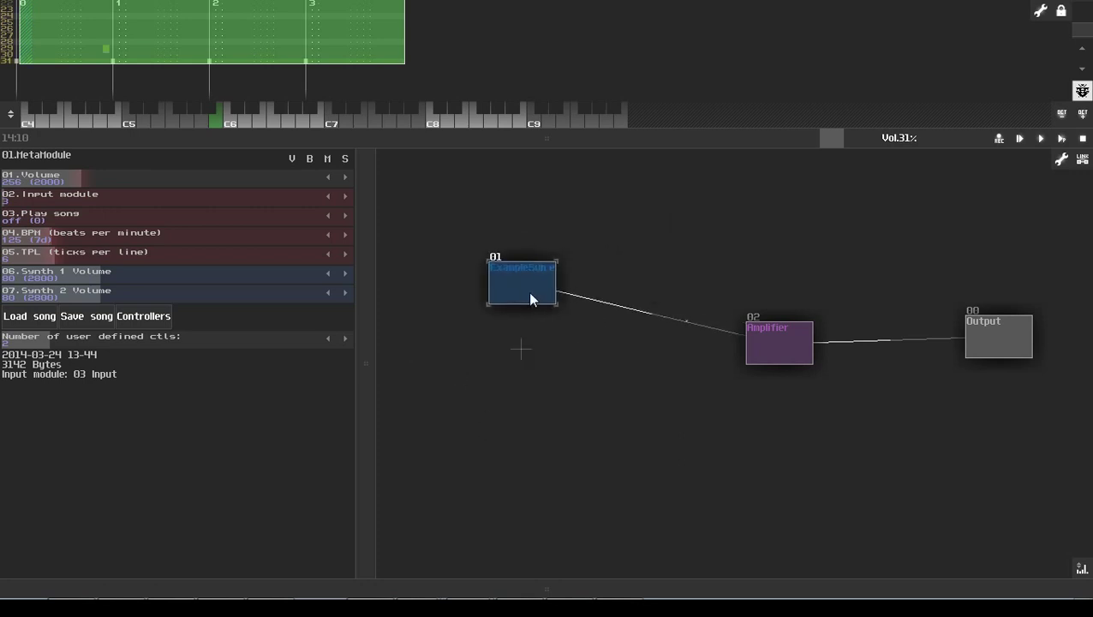
double_click(531, 352)
left_click(505, 497)
Save the ExampleSynth module as Example.sunsynth in the main SunVox folder.
right_click(514, 289)
left_click(544, 361)
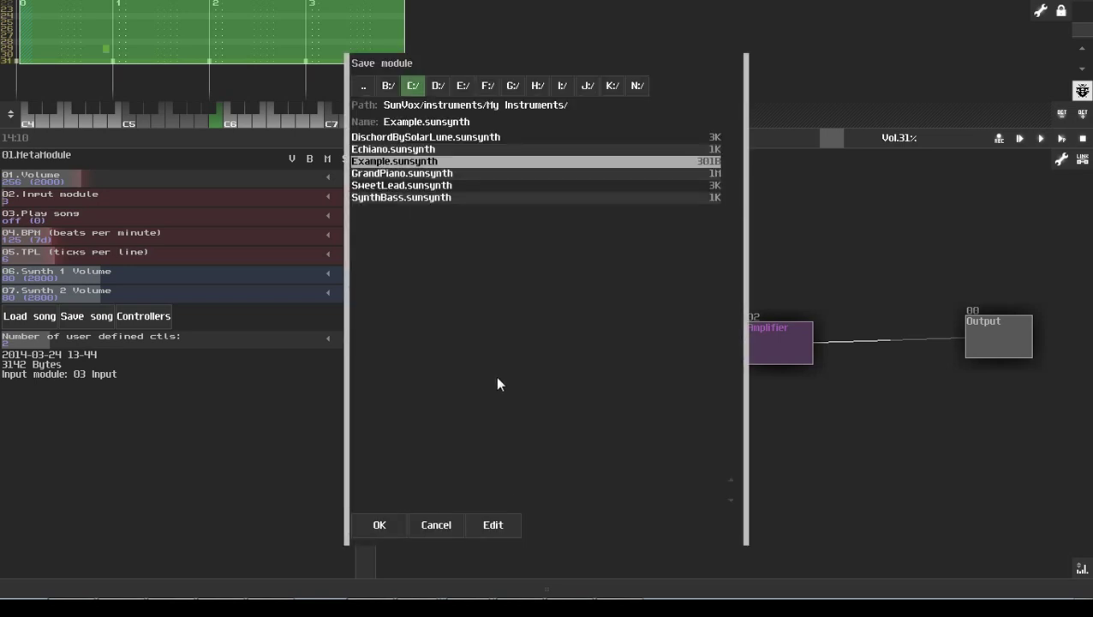
left_click(364, 88)
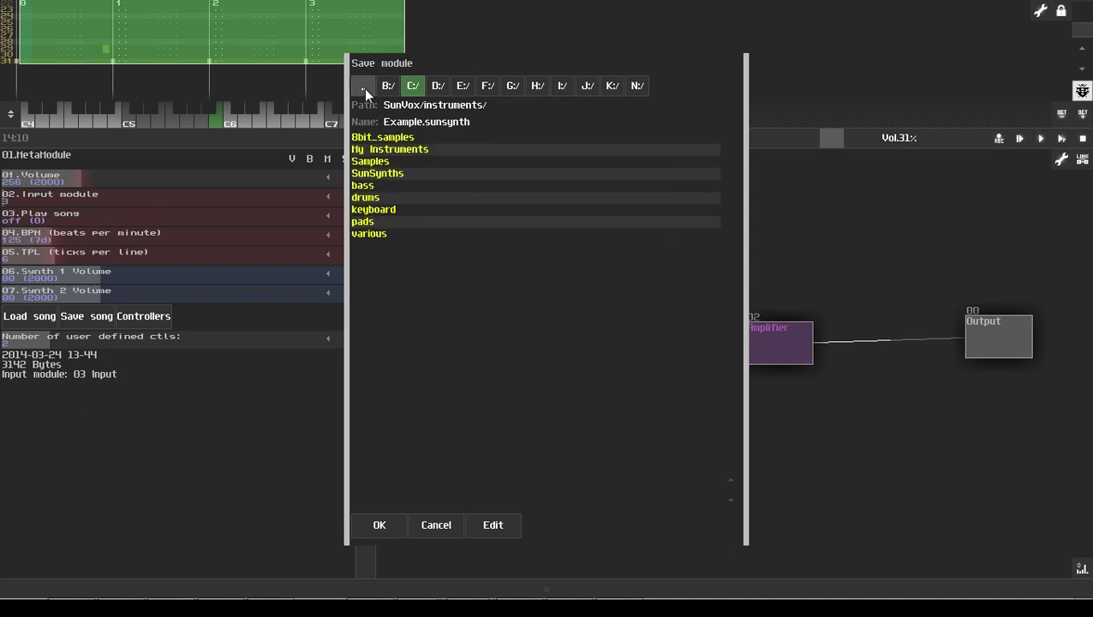
left_click(363, 88)
left_click(389, 122)
left_click(395, 524)
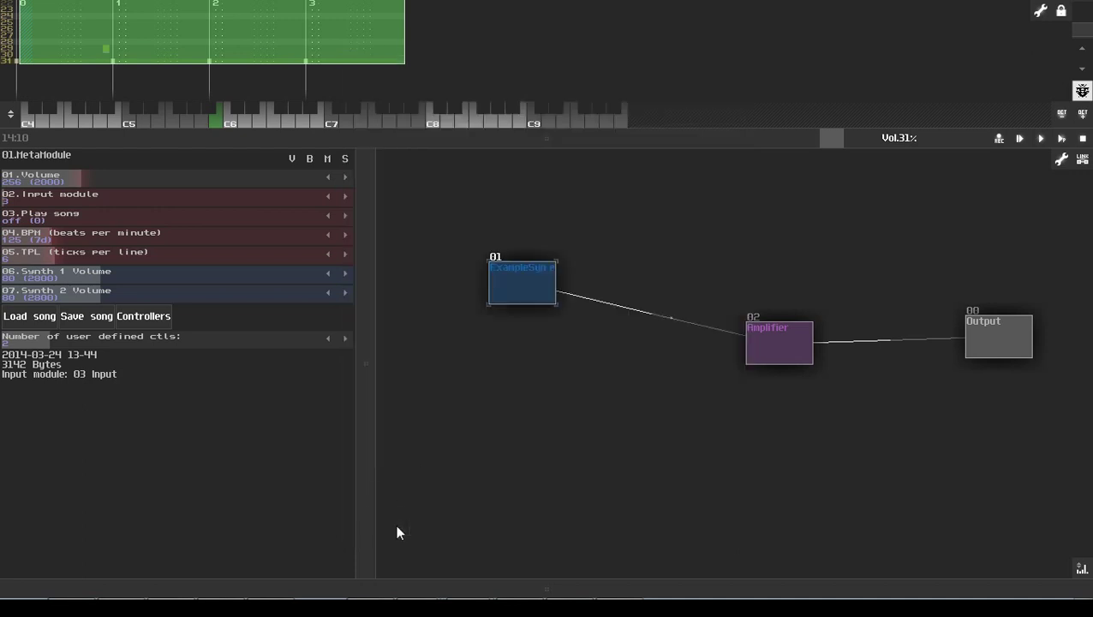
Compare Example.sunsynth with ExampleSynth.sunvox in the preview, then load Example.sunsynth as a new module.
right_click(497, 399)
left_click(523, 469)
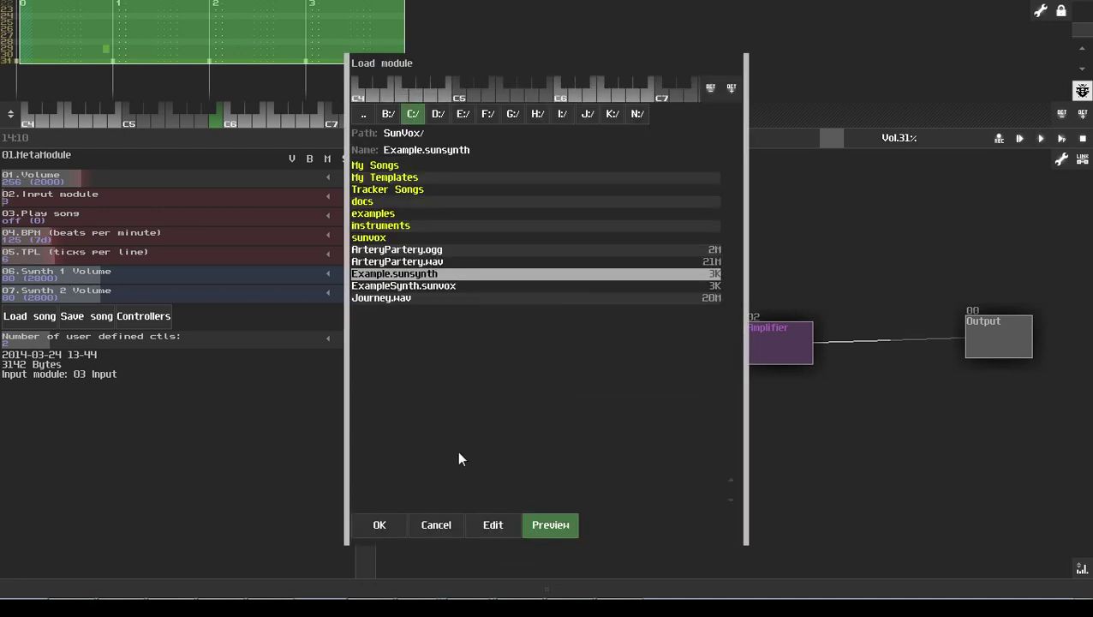
left_click(405, 289)
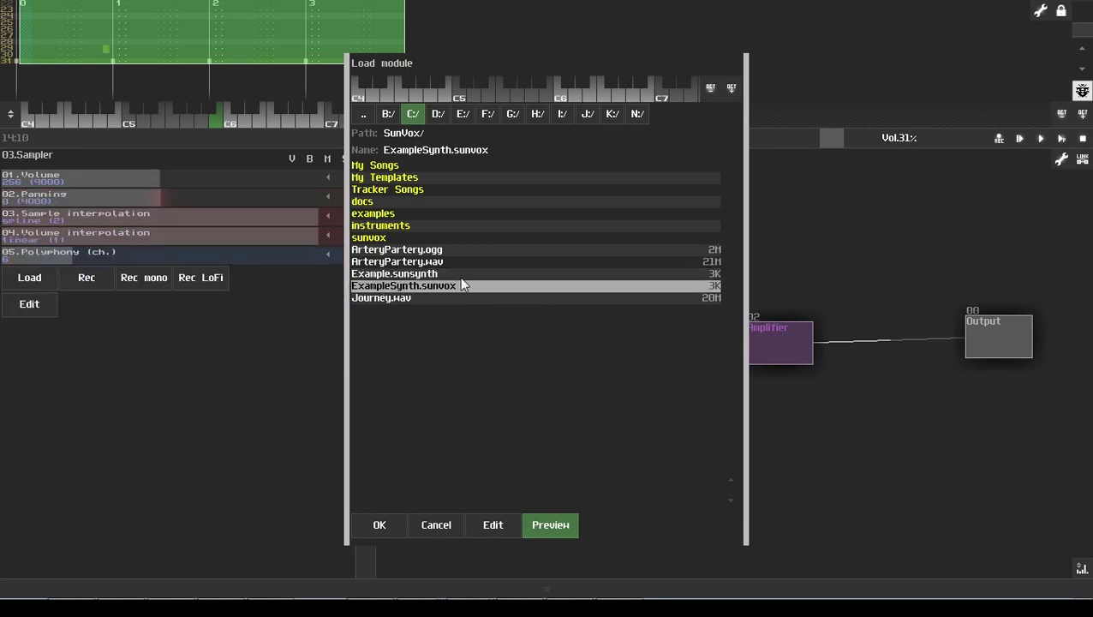
left_click(460, 274)
left_click(458, 284)
left_click(402, 274)
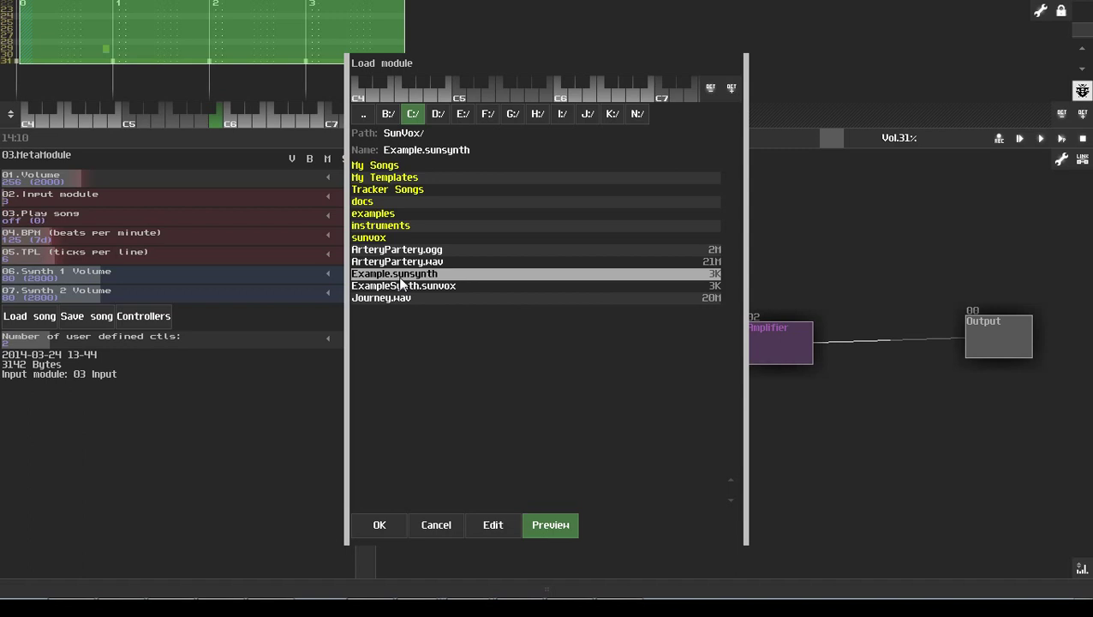
left_click(403, 286)
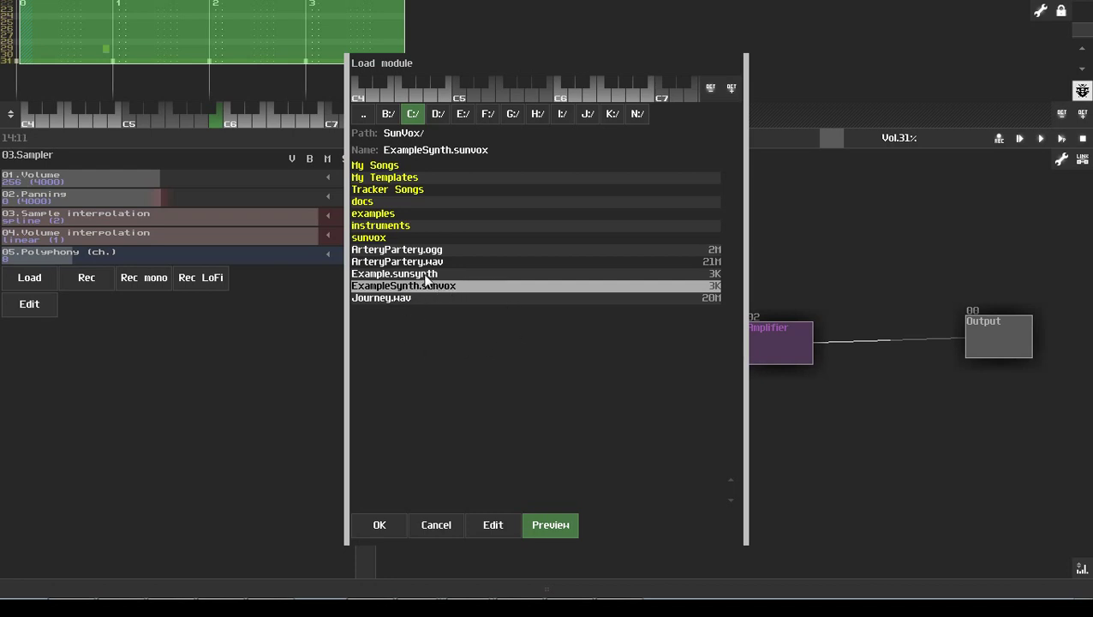
left_click(431, 286)
left_click(385, 527)
Nudge the new module 03 slightly and check its properties.
left_click_drag(509, 397, 527, 418)
left_click(527, 417)
left_click(443, 369)
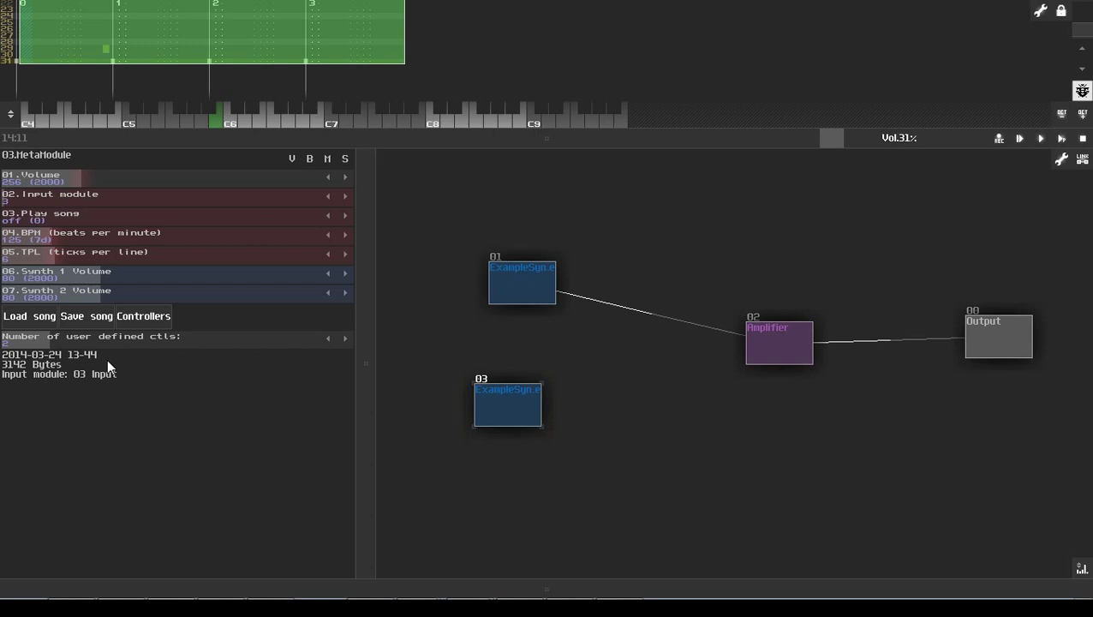
left_click(1040, 12)
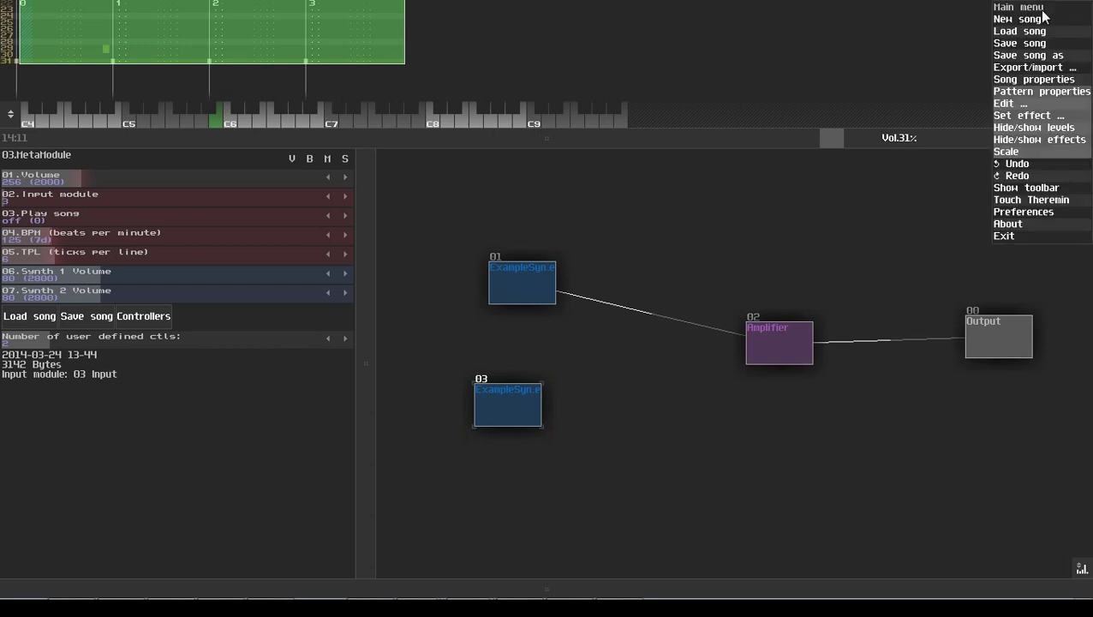
left_click(1035, 80)
left_click(459, 280)
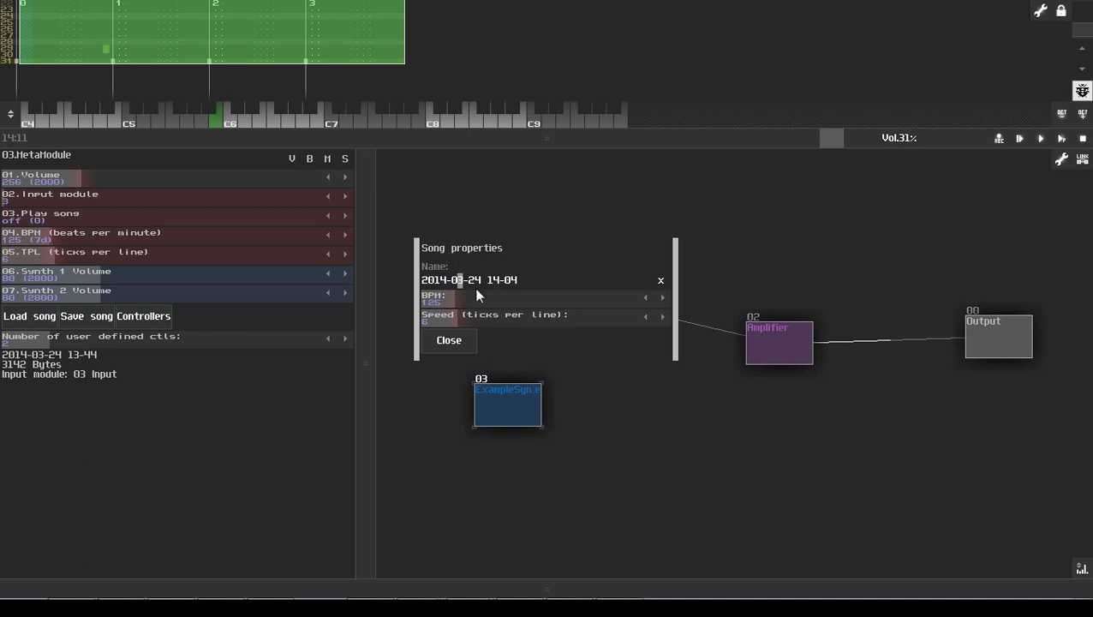
left_click(452, 342)
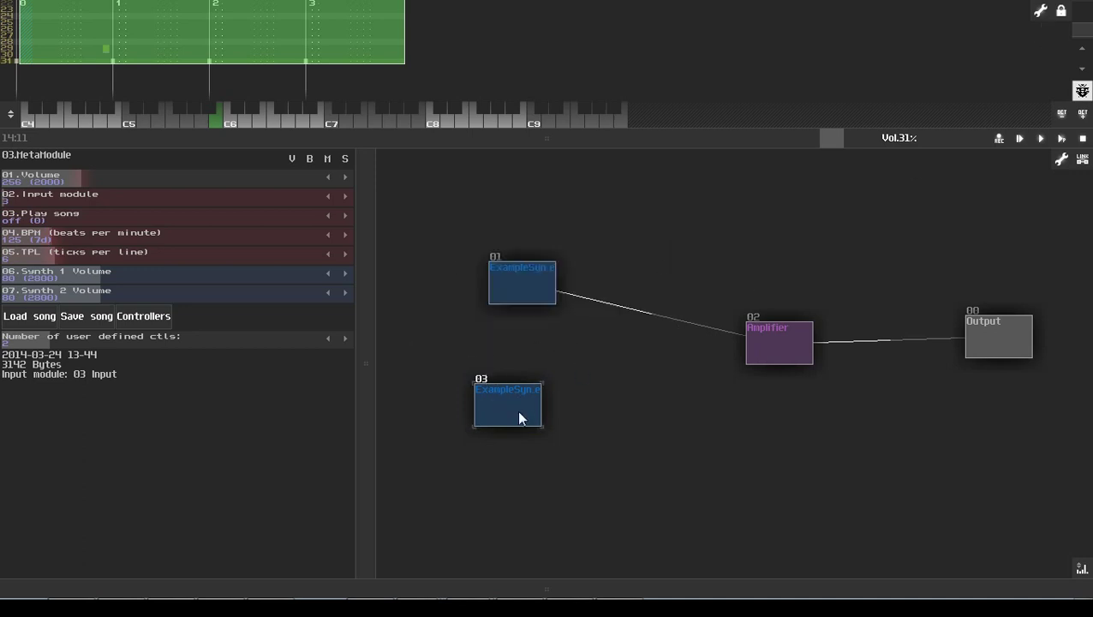
double_click(605, 420)
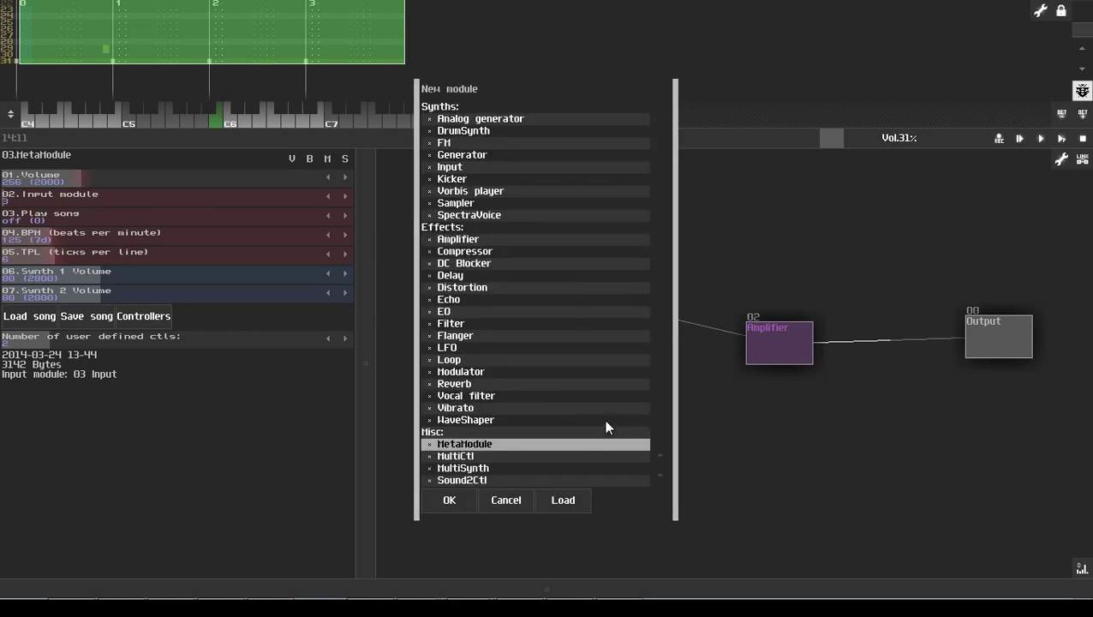
left_click(505, 502)
double_click(487, 329)
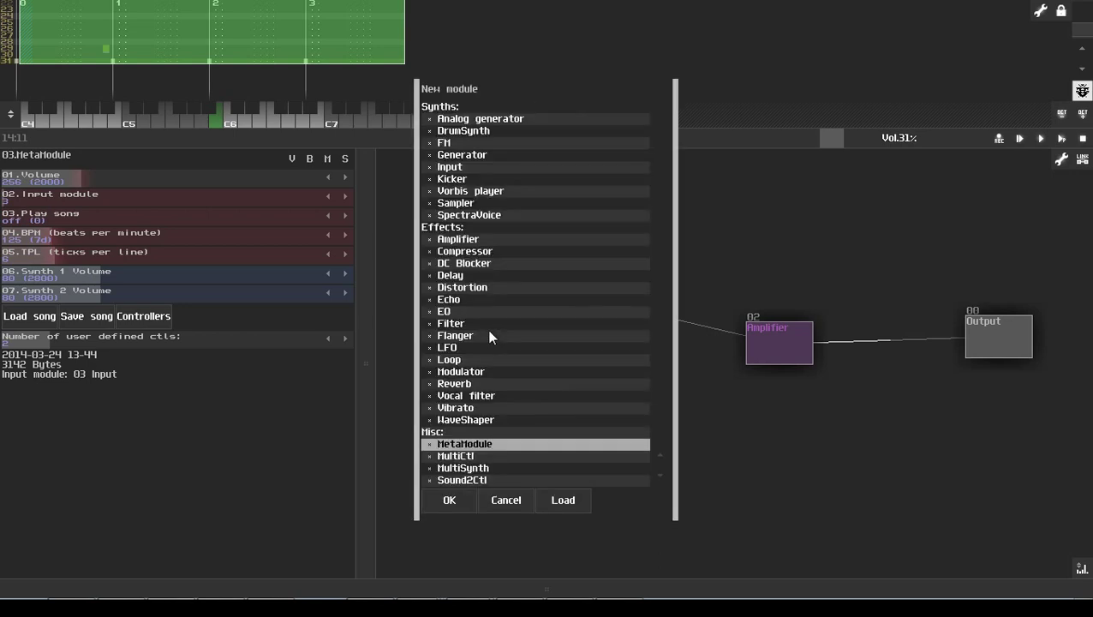
left_click(505, 501)
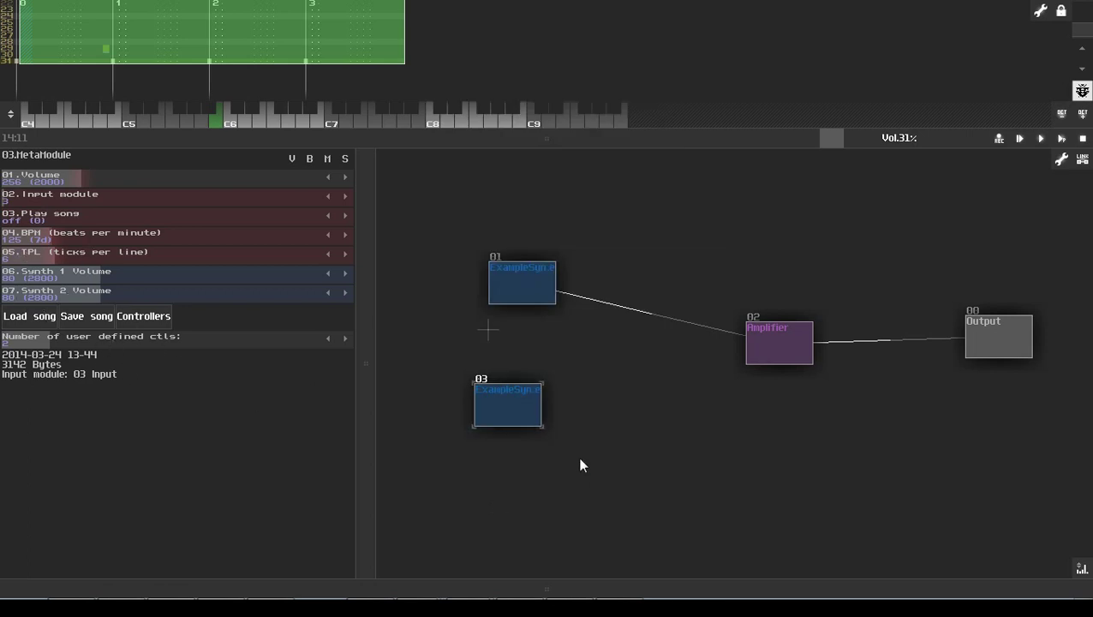
left_click(596, 436)
left_click(581, 401)
double_click(643, 408)
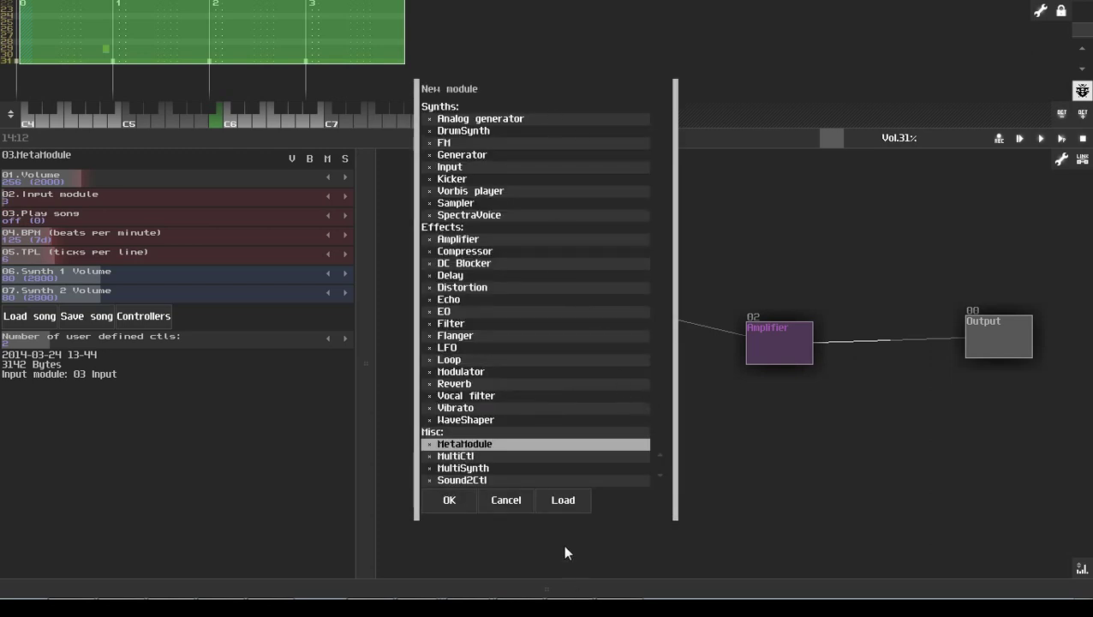
left_click(515, 503)
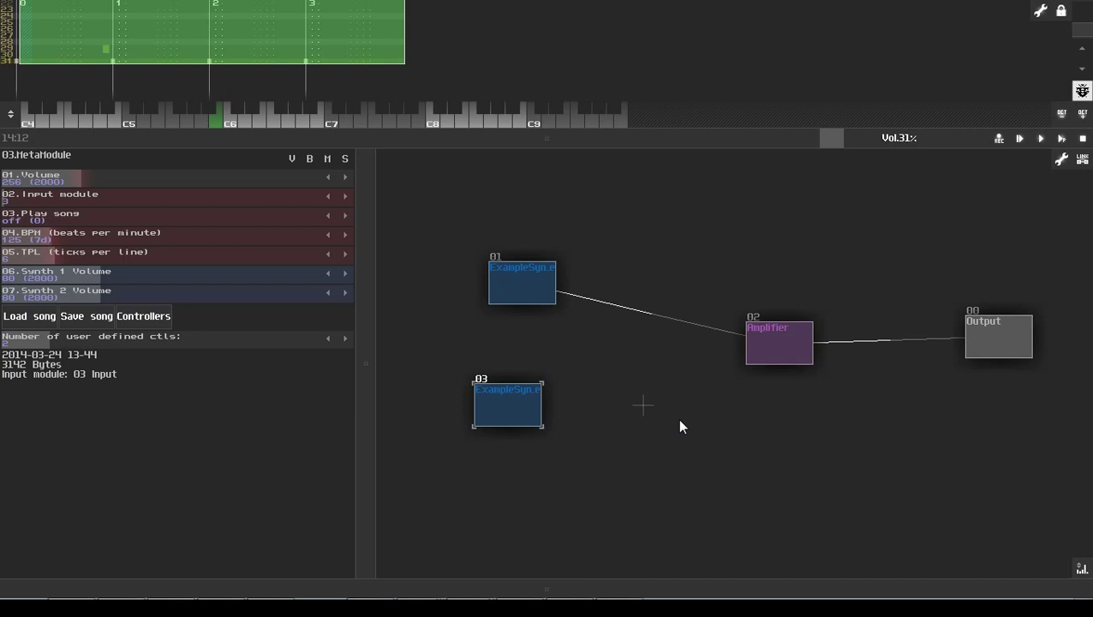
double_click(646, 439)
double_click(518, 451)
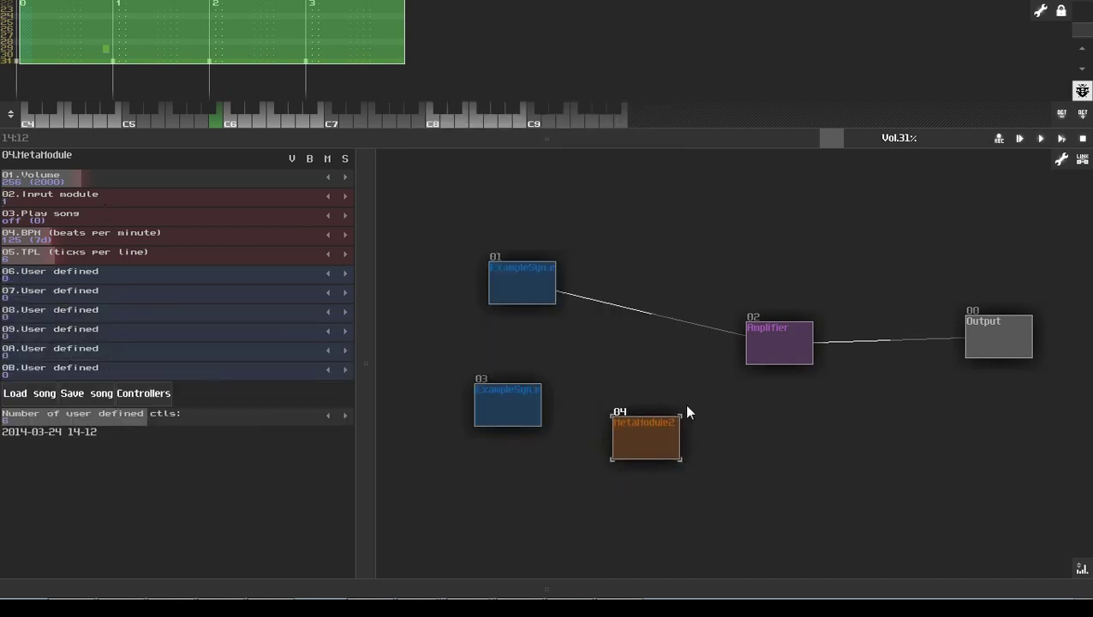
right_click(647, 432)
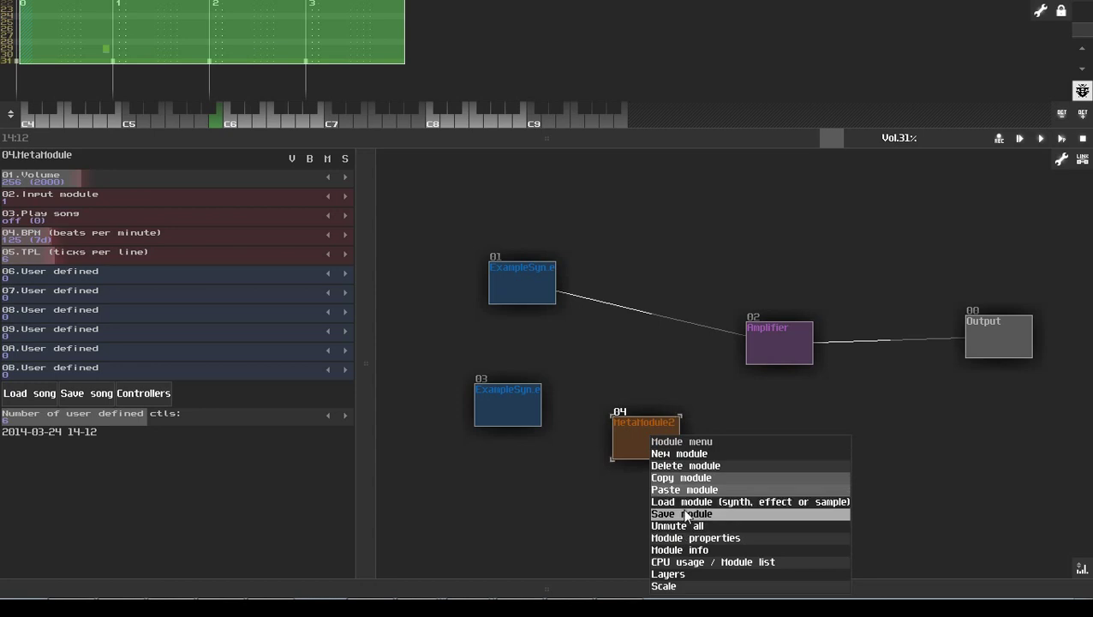
left_click(685, 514)
left_click(440, 524)
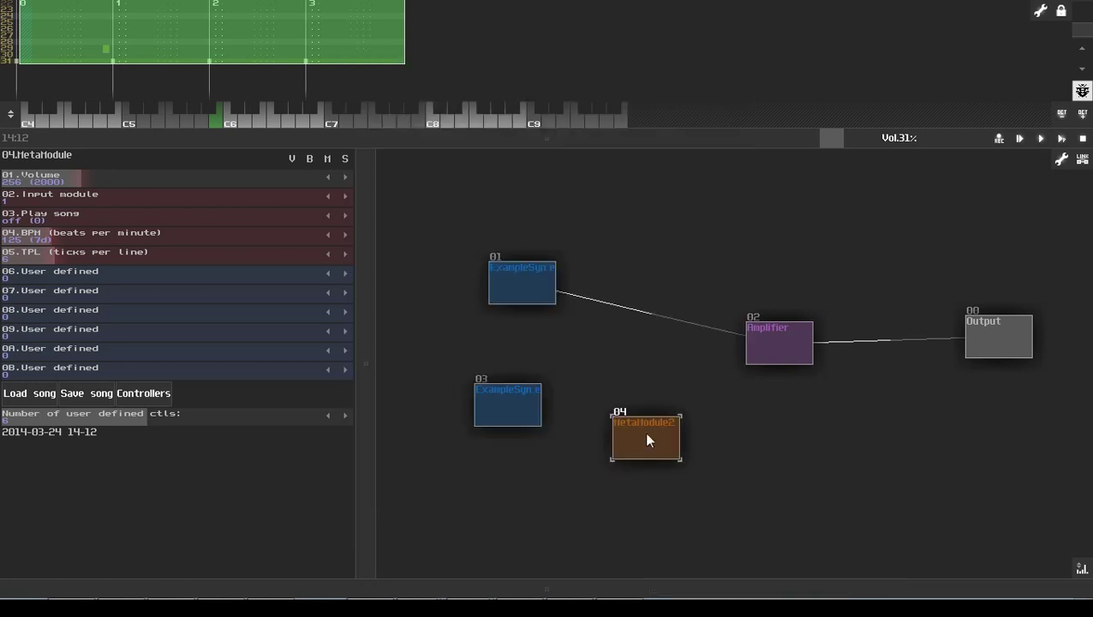
key("Delete")
left_click(539, 419)
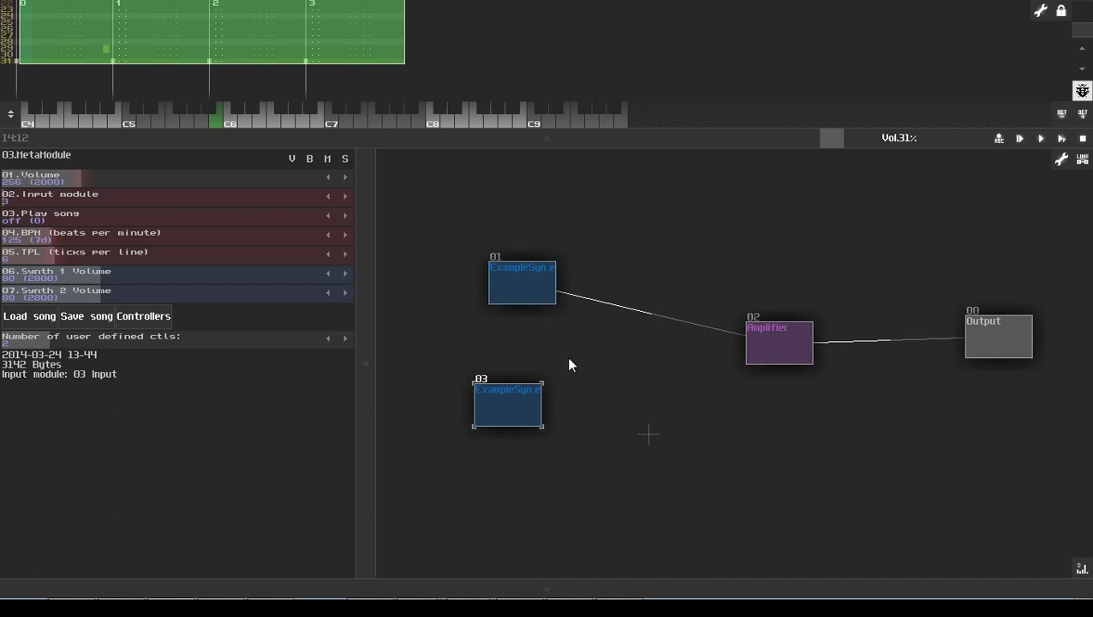
left_click(630, 353)
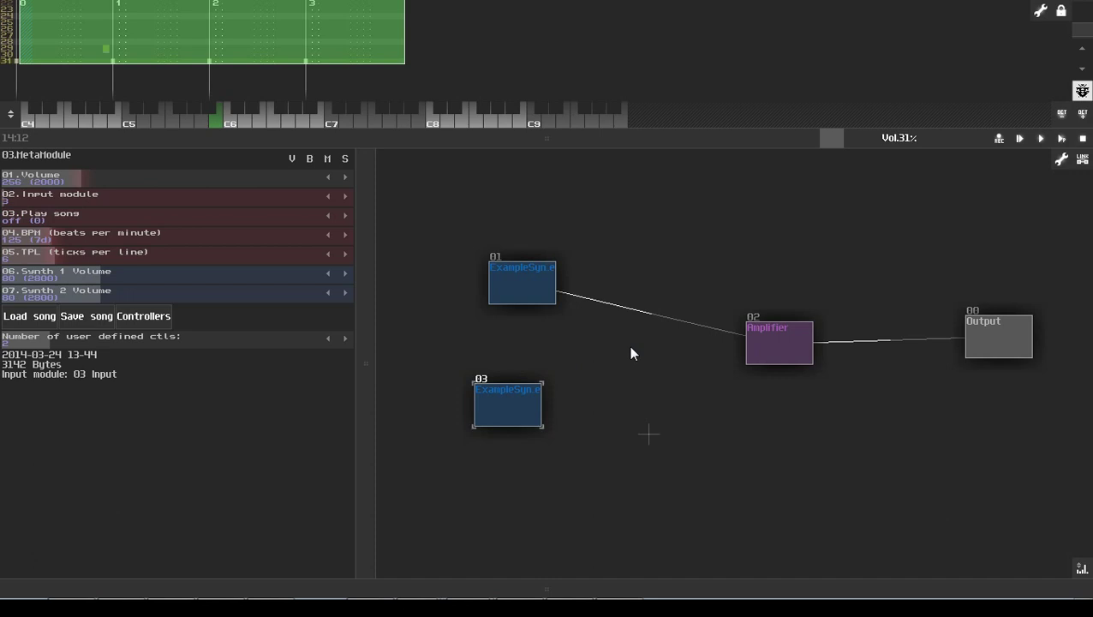